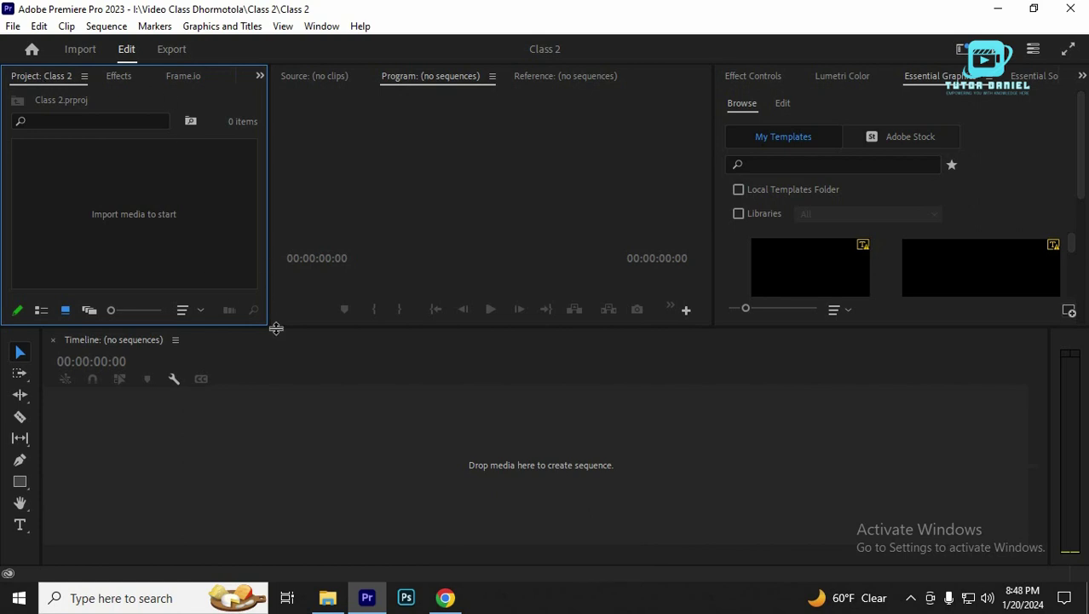
# Enlarge the upper panel area and create a bin named Videos in the project.
pyautogui.moveTo(277, 329); pyautogui.dragTo(277, 379)
pyautogui.rightClick(56, 180)
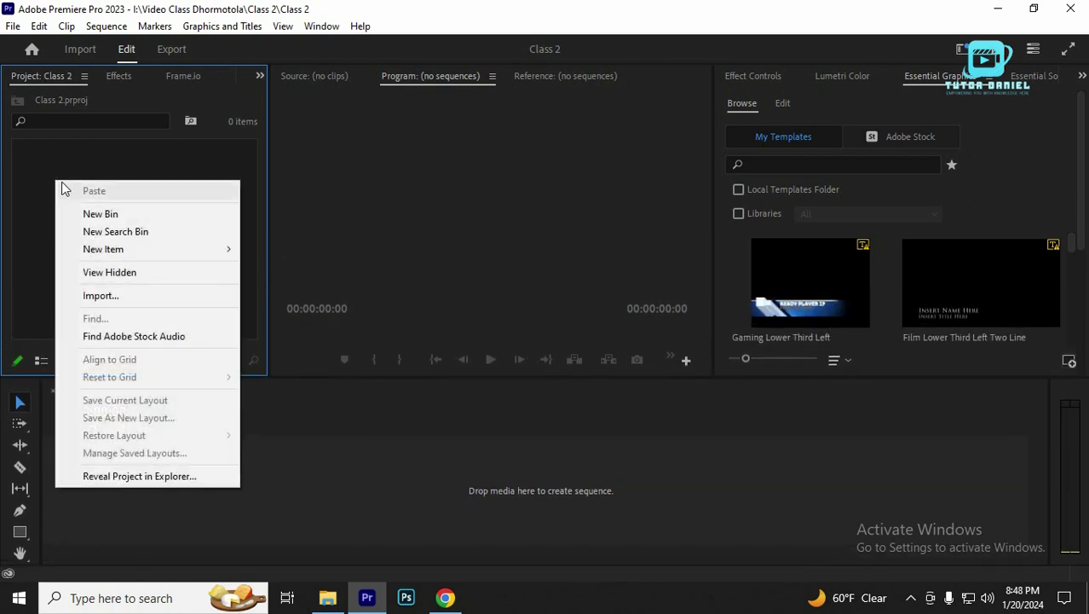
pyautogui.click(114, 217)
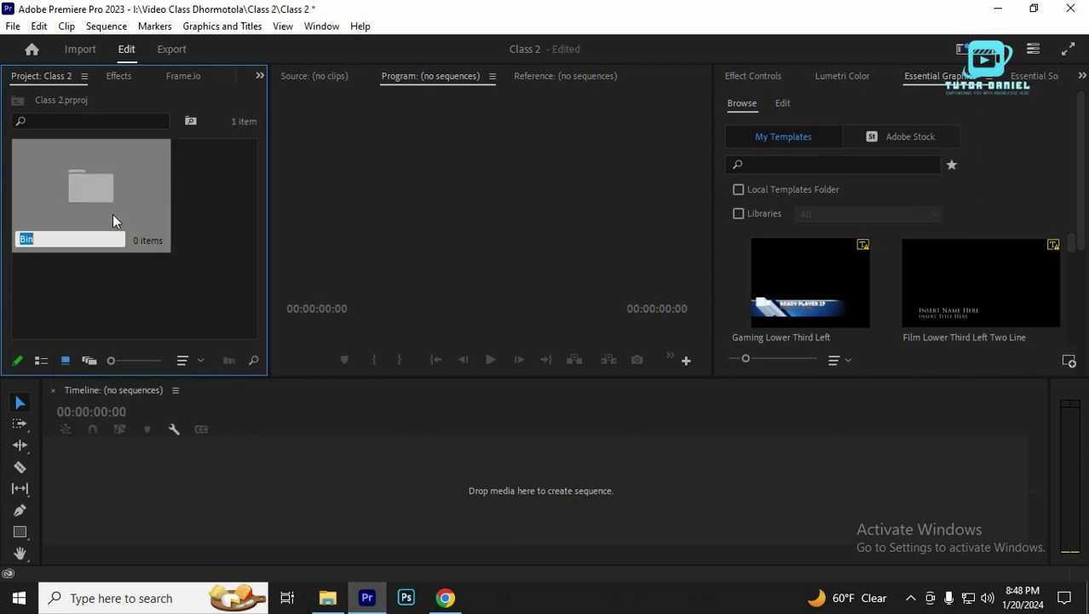
pyautogui.write('Videos')
pyautogui.click(139, 305)
# Create a second bin named Musics in the project.
pyautogui.rightClick(139, 305)
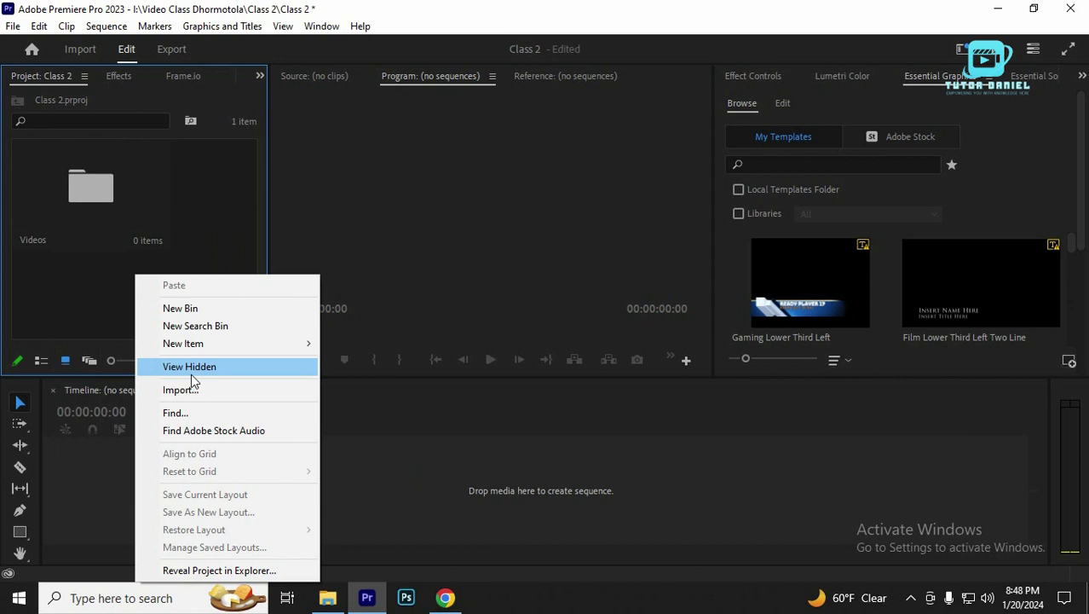
pyautogui.click(189, 308)
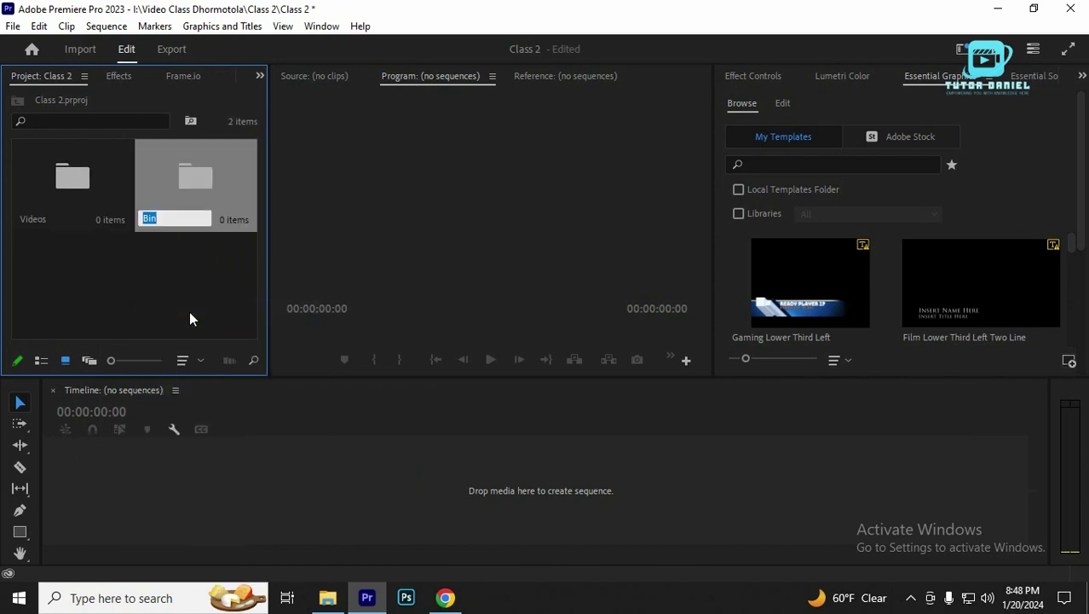
pyautogui.write('Musics')
pyautogui.click(168, 300)
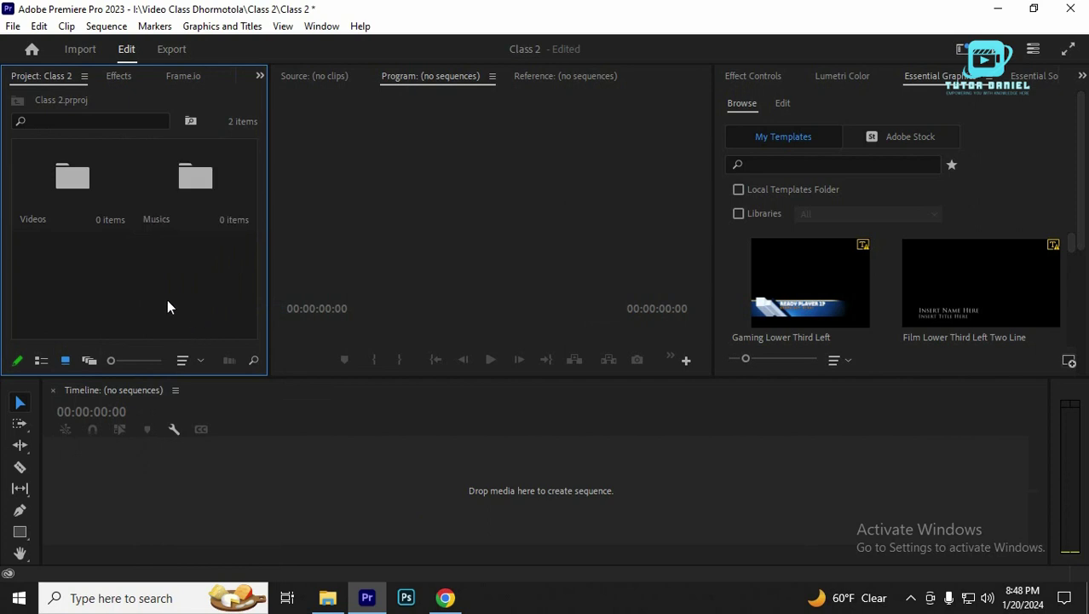
# Create a third bin named Image in the project.
pyautogui.rightClick(134, 322)
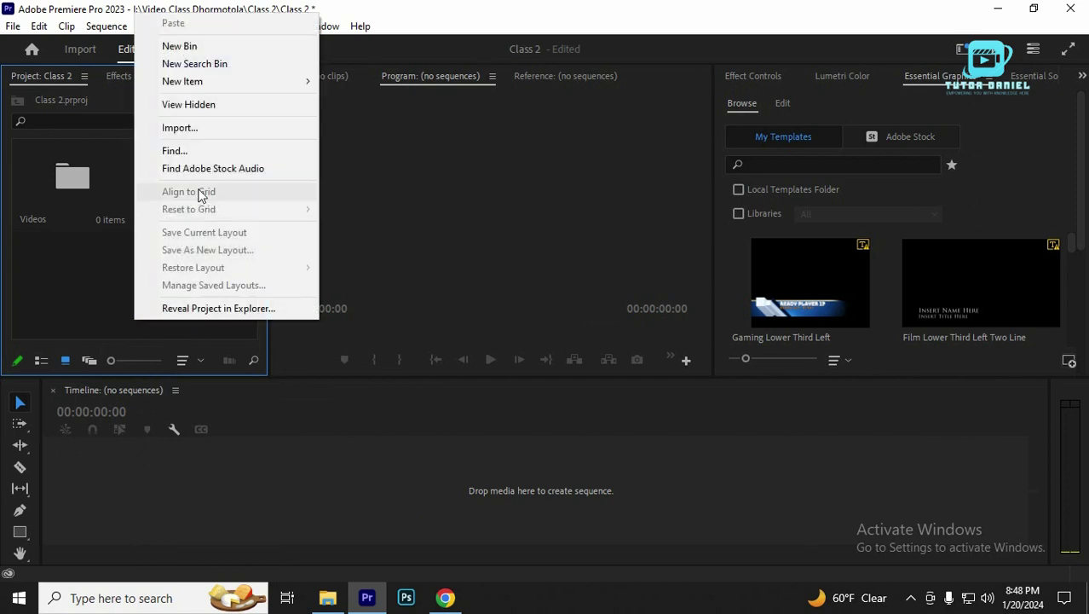
pyautogui.click(180, 46)
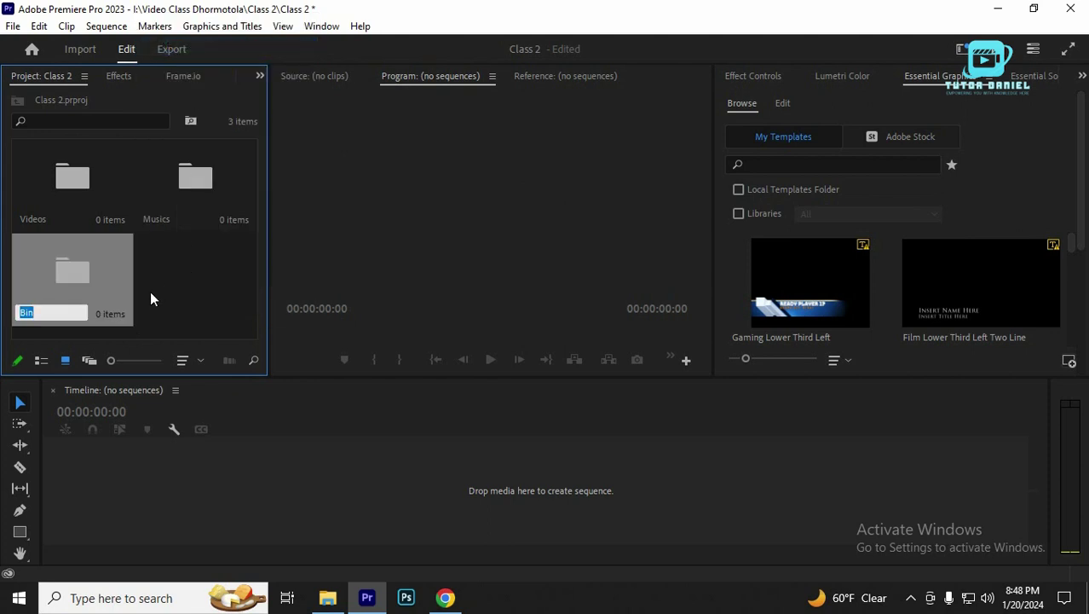
pyautogui.write('Image')
pyautogui.click(173, 286)
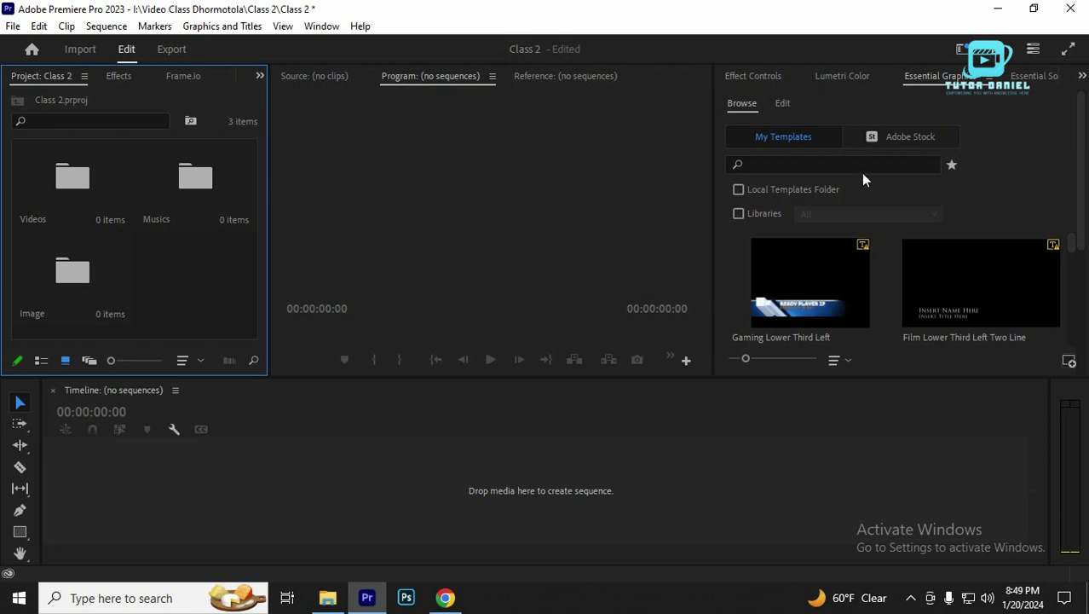
# Examine the Effect Controls, Lumetri Color, Essential Graphics, Essential Sound and Text panels, plus the graphics and titles commands.
pyautogui.click(754, 76)
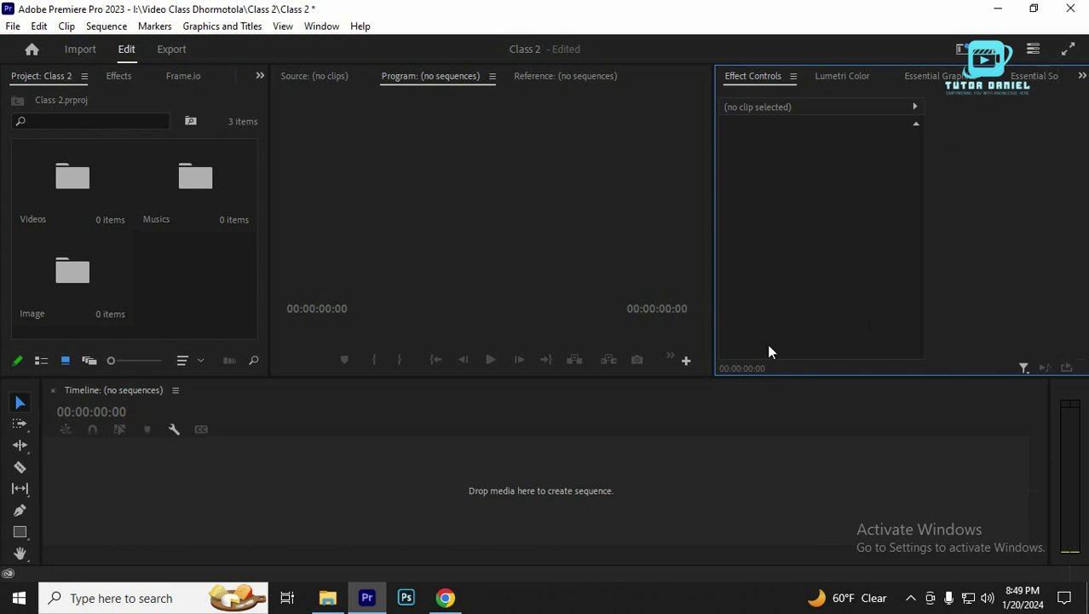
pyautogui.click(324, 475)
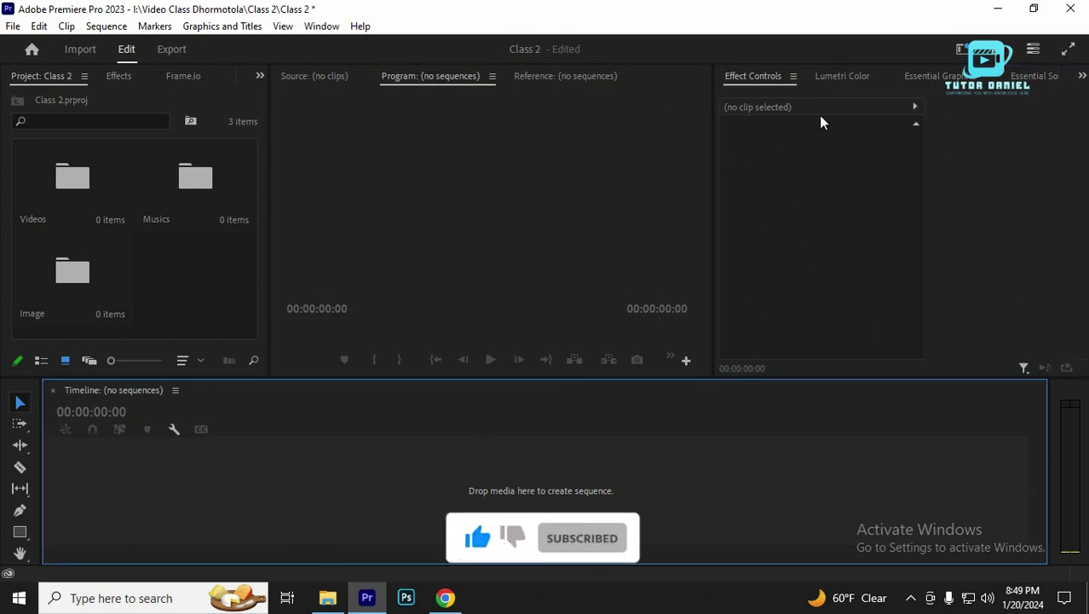
pyautogui.click(843, 76)
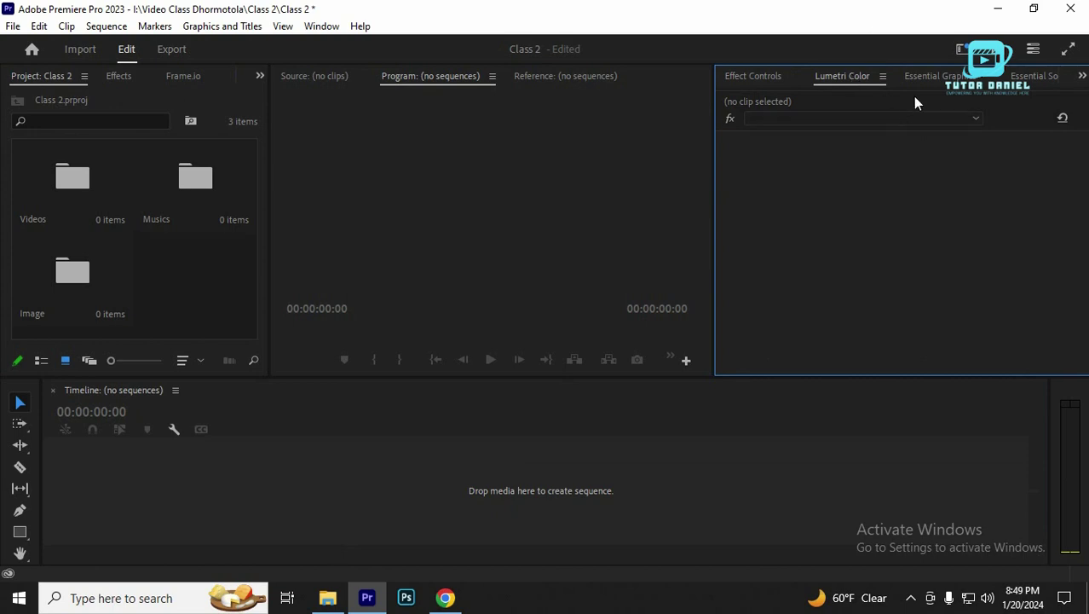
pyautogui.click(934, 76)
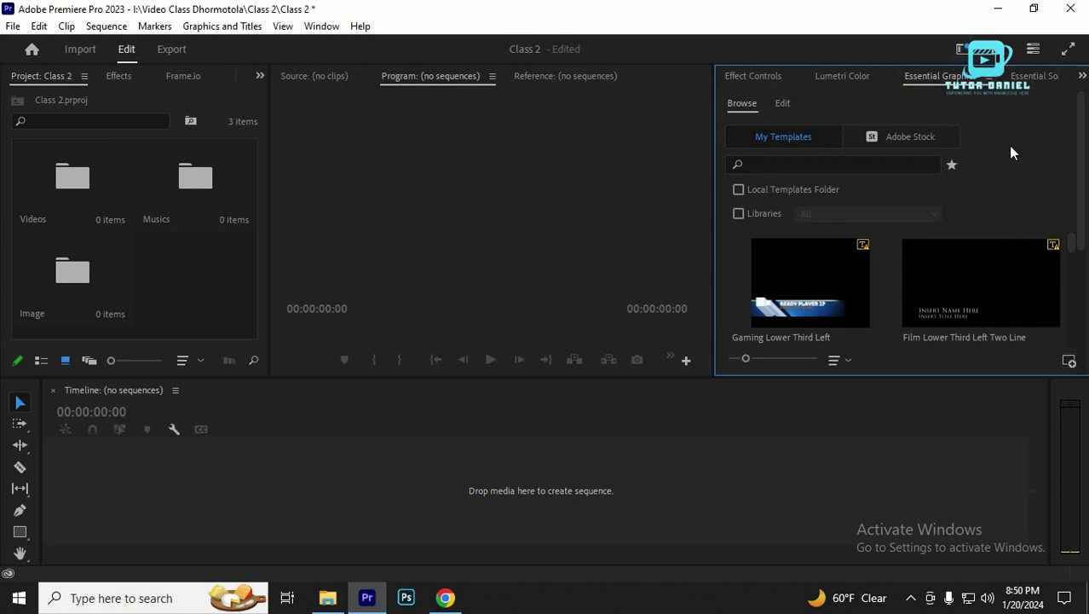
pyautogui.click(1031, 79)
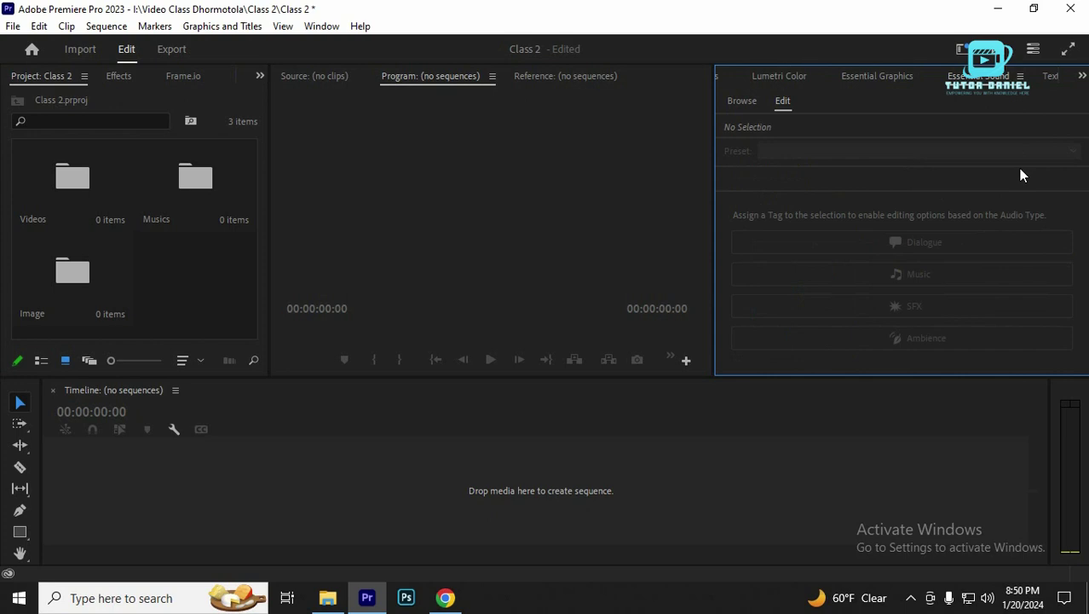
pyautogui.click(1082, 75)
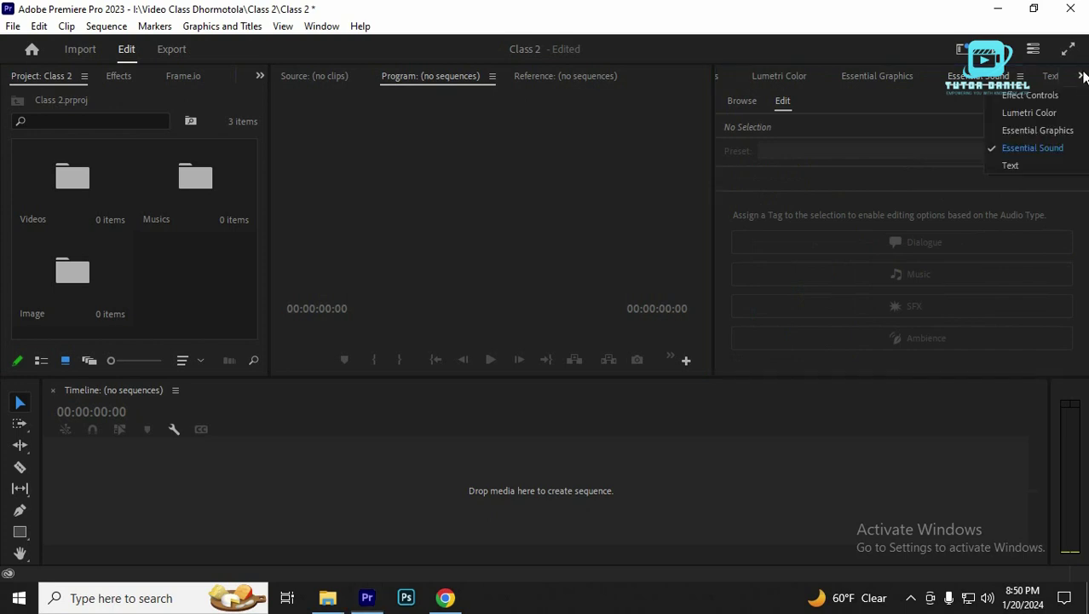
pyautogui.click(1014, 166)
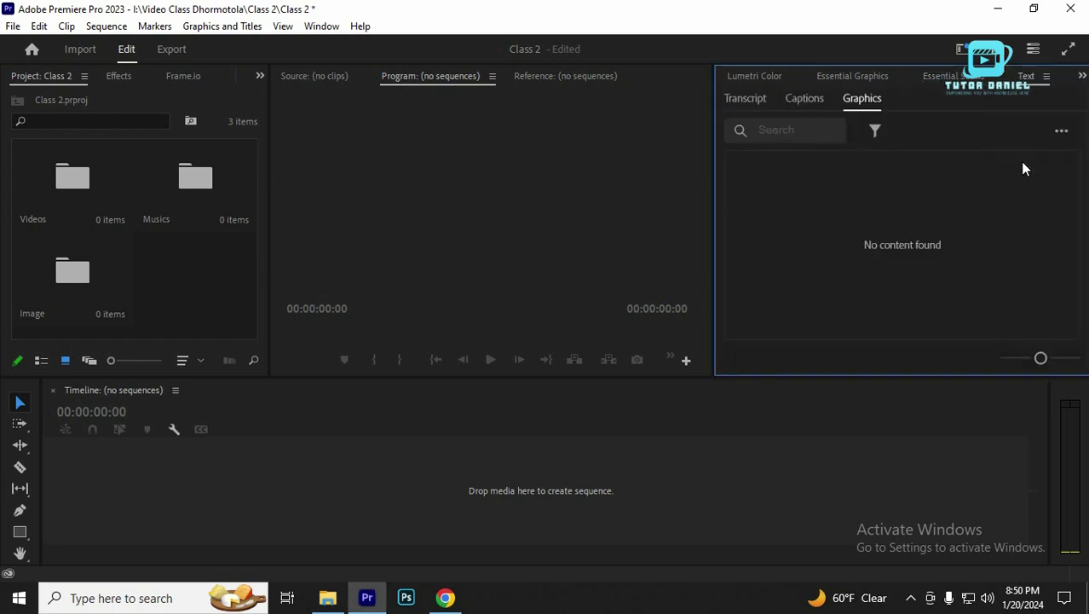
pyautogui.click(542, 252)
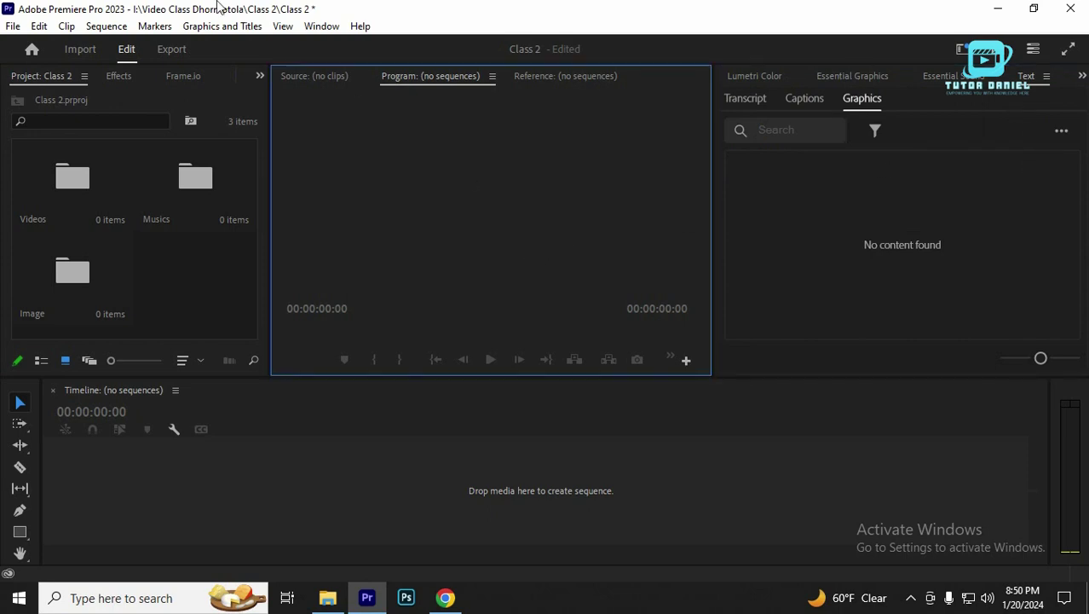
pyautogui.click(226, 26)
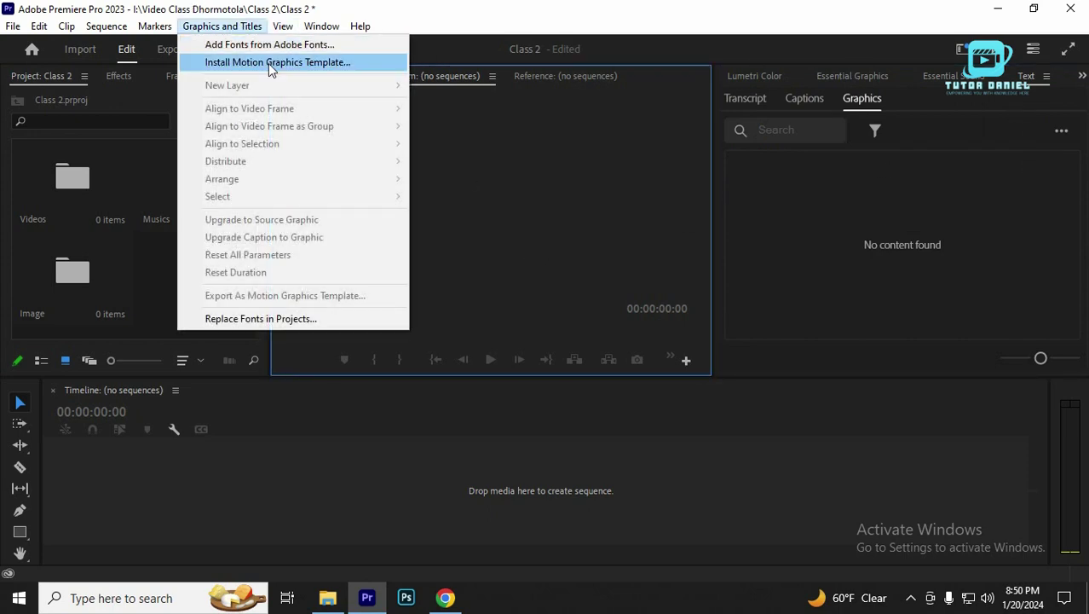
pyautogui.click(979, 160)
pyautogui.click(870, 78)
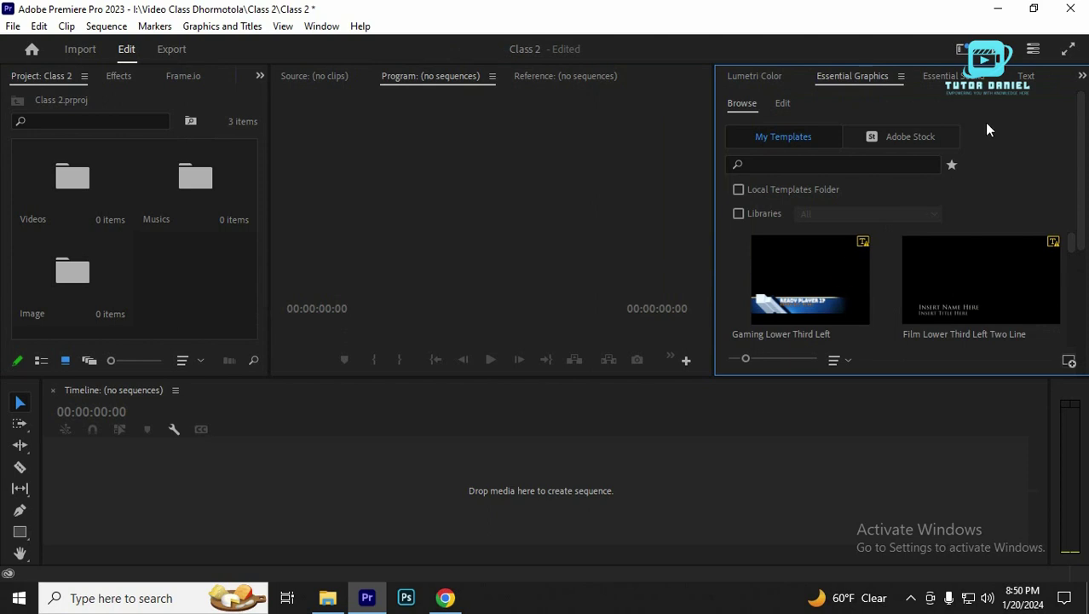
pyautogui.click(604, 176)
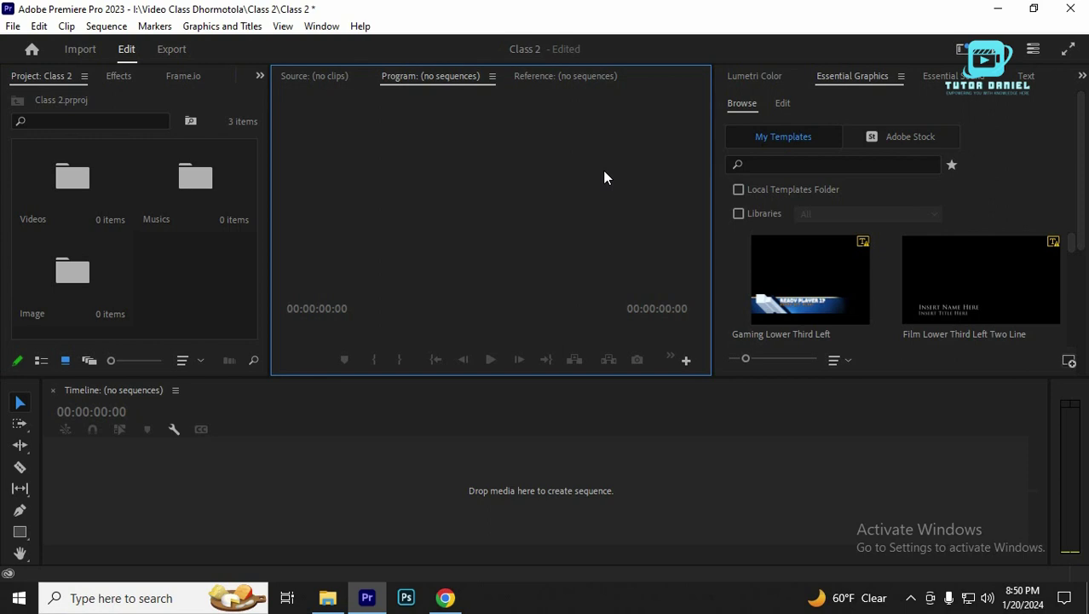
pyautogui.click(14, 27)
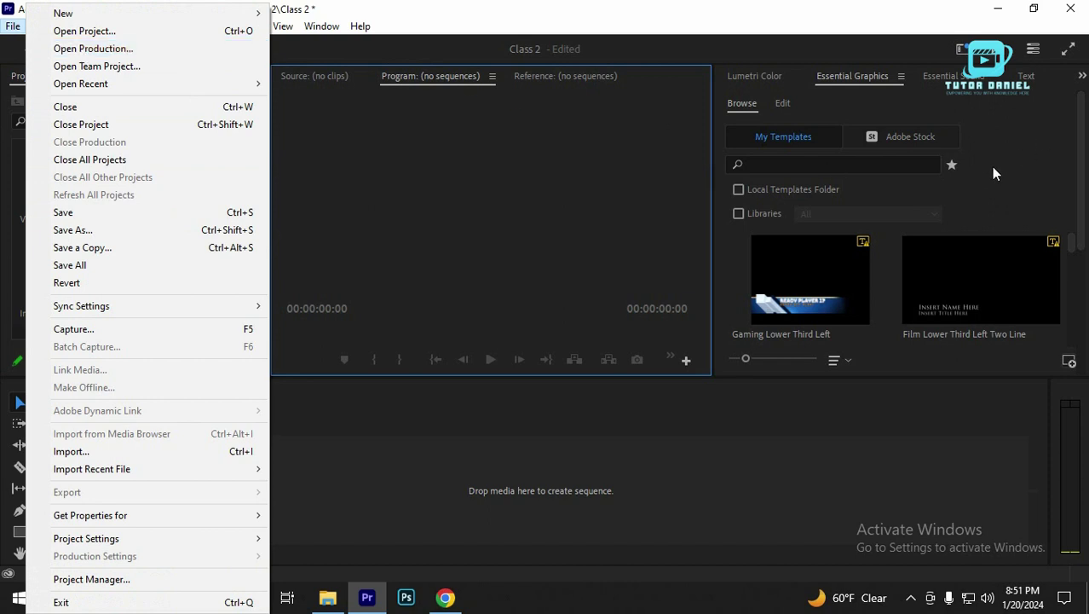
pyautogui.click(134, 219)
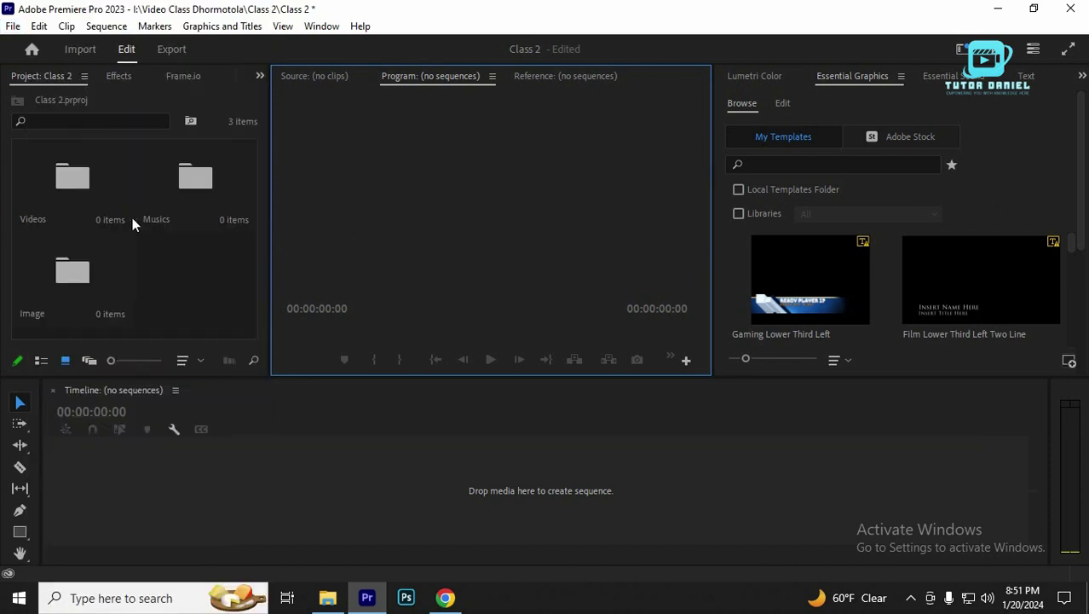
pyautogui.rightClick(146, 267)
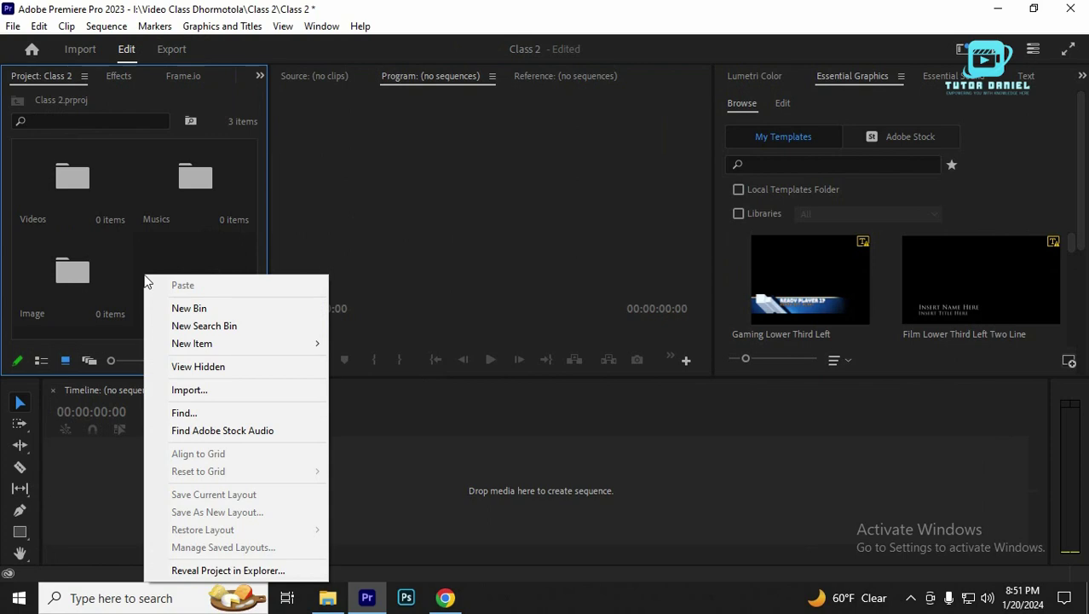
pyautogui.click(216, 227)
pyautogui.click(12, 26)
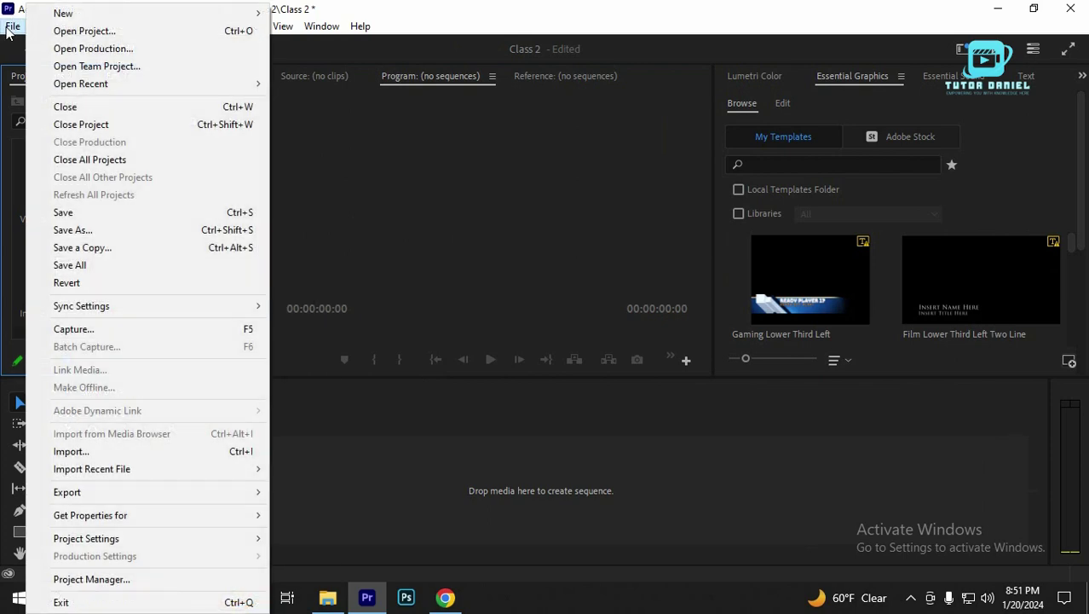
pyautogui.click(101, 445)
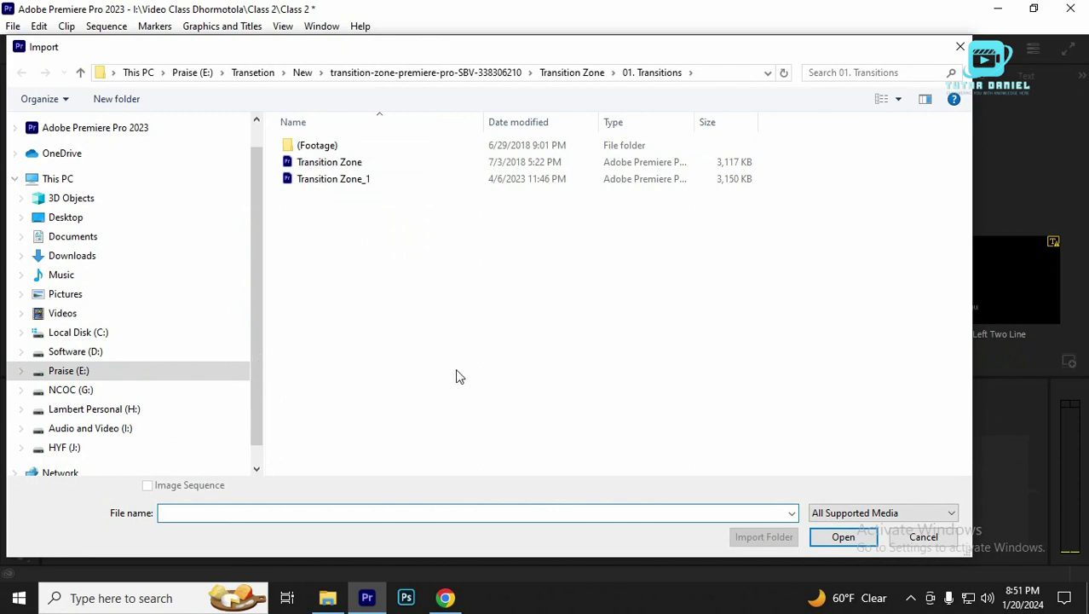
pyautogui.click(921, 537)
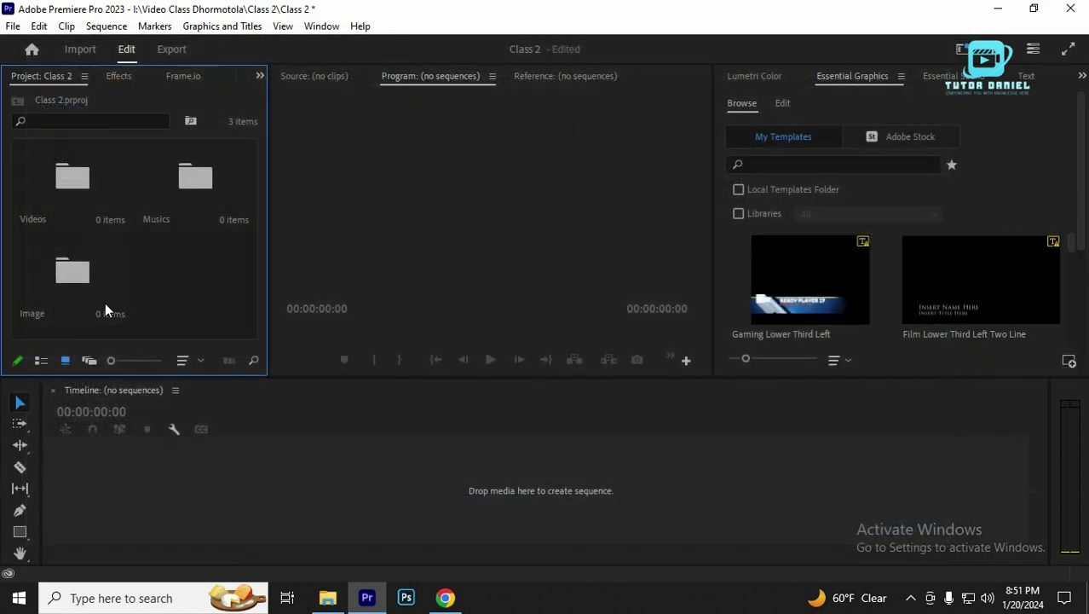
pyautogui.click(15, 27)
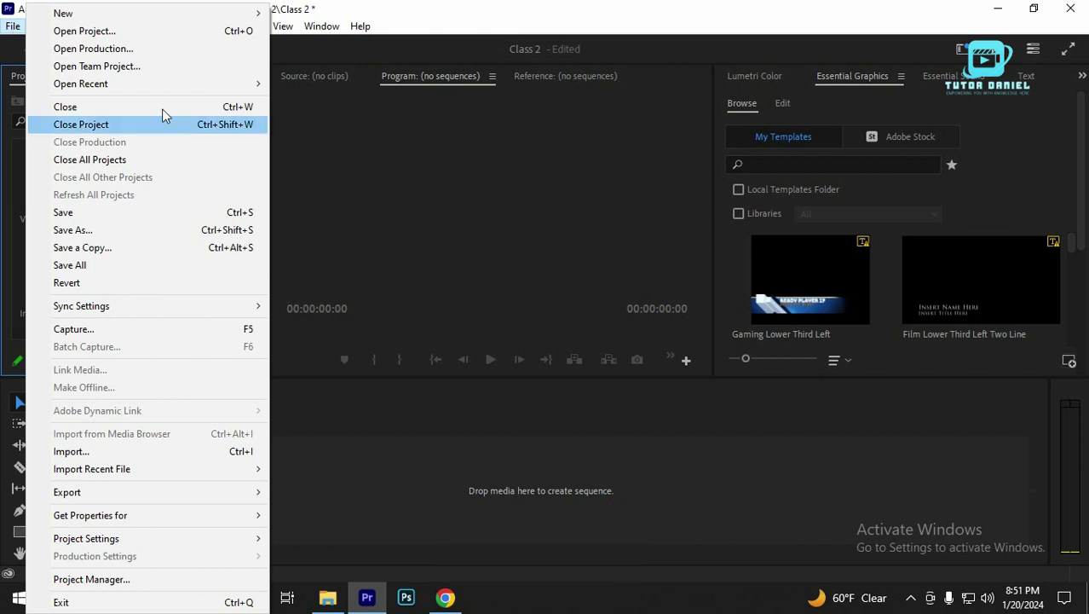
pyautogui.click(490, 214)
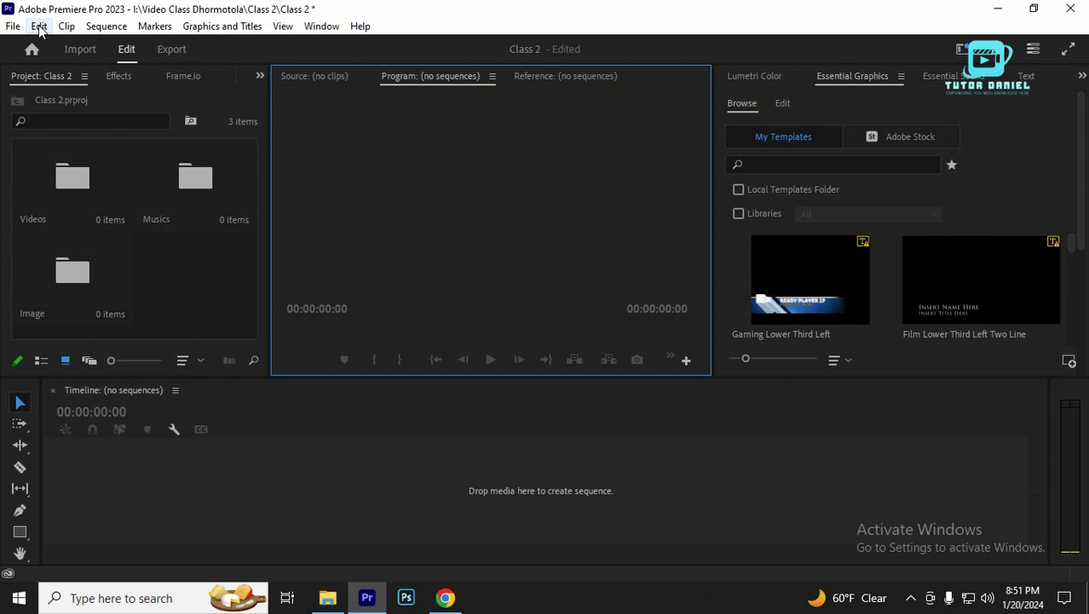
pyautogui.doubleClick(194, 197)
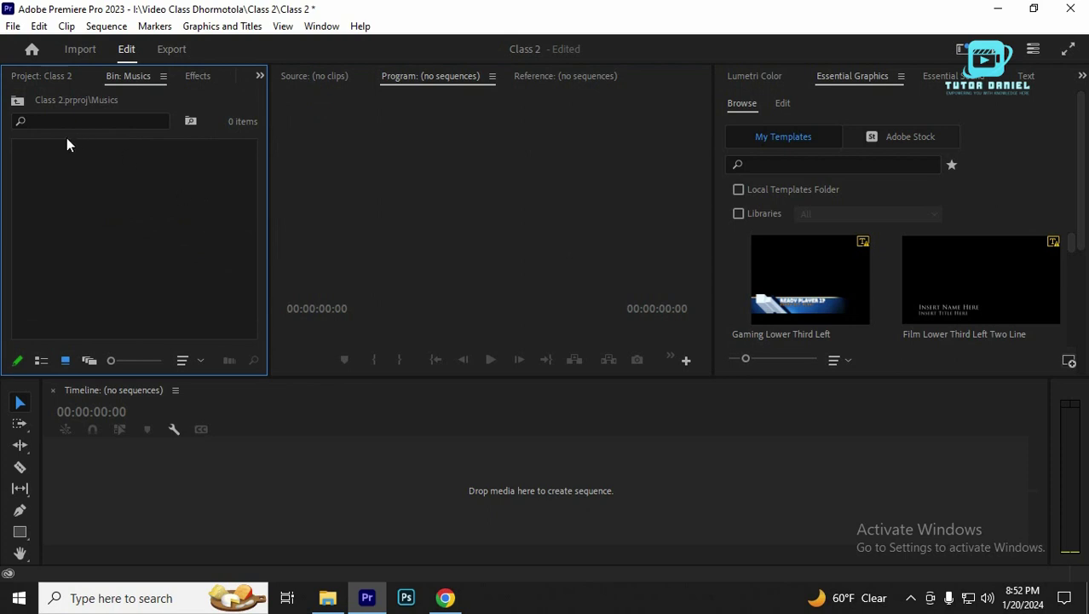
pyautogui.click(24, 104)
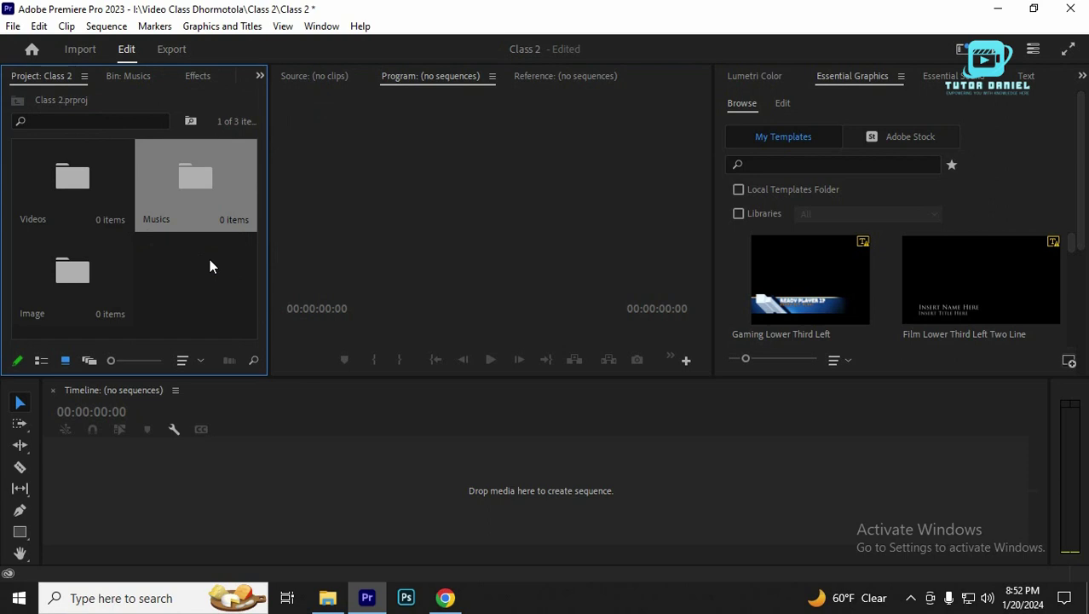
# Import the video Sunday Worship Service-31.10.21 from the Sunday Service folder inside NCOC Church Service Video on drive G: into the Videos bin.
pyautogui.doubleClick(74, 181)
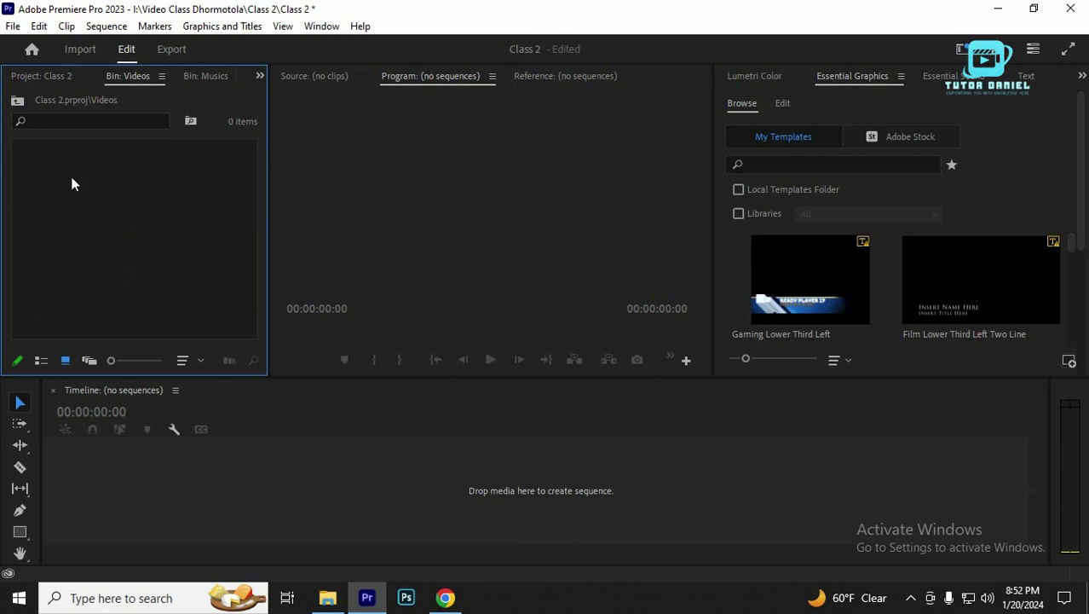
pyautogui.rightClick(74, 179)
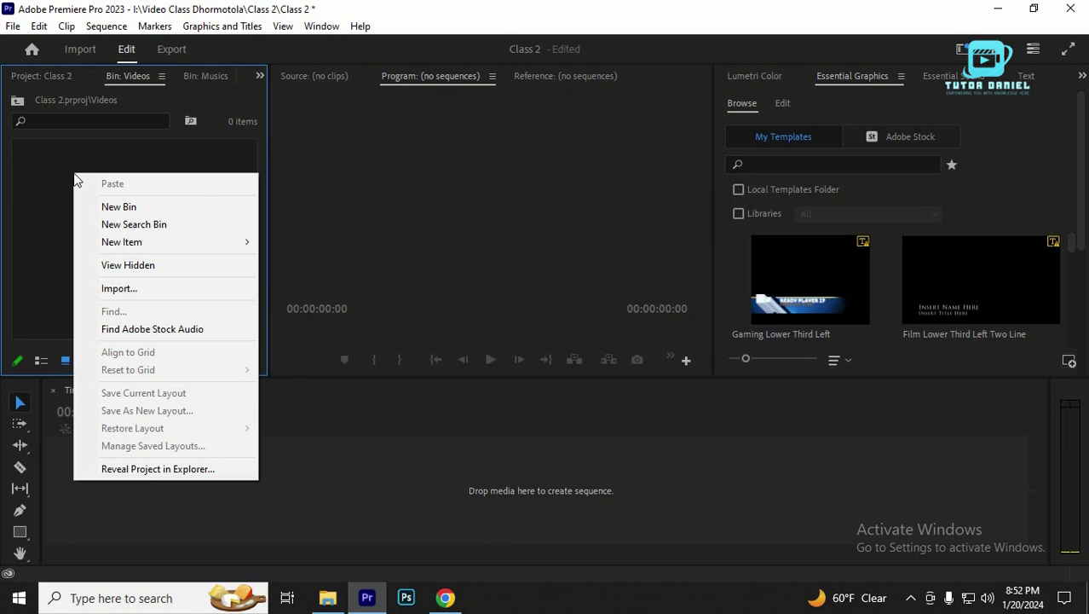
pyautogui.click(124, 291)
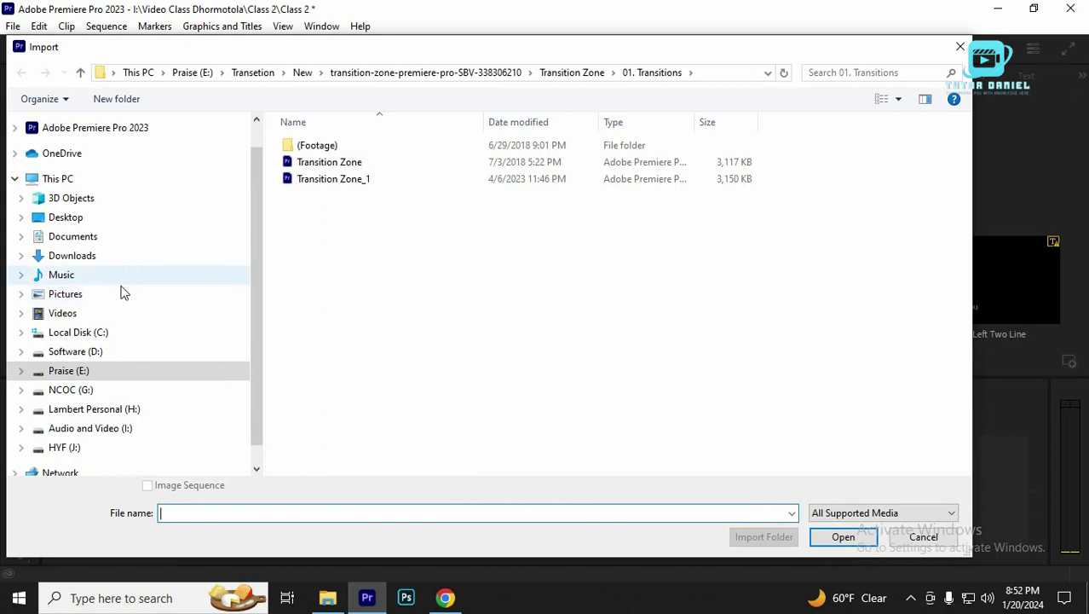
pyautogui.click(71, 389)
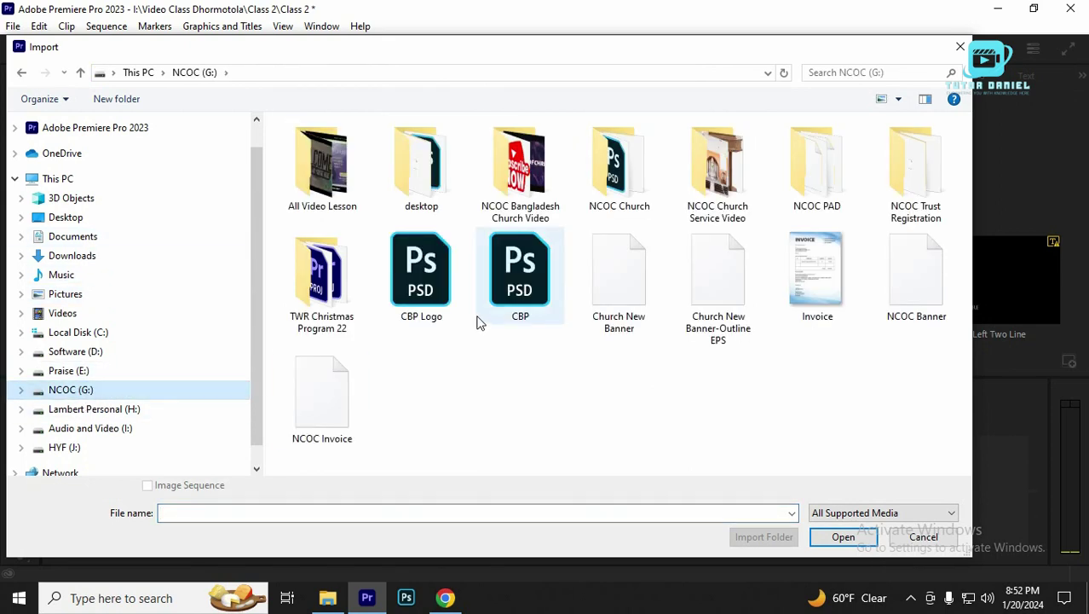
pyautogui.doubleClick(723, 194)
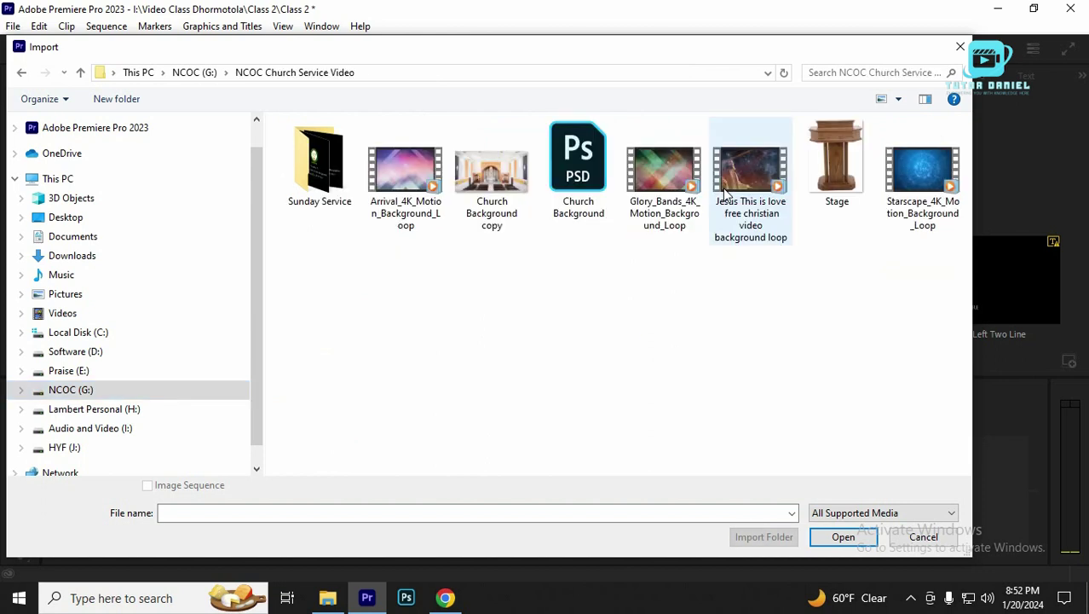
pyautogui.click(400, 176)
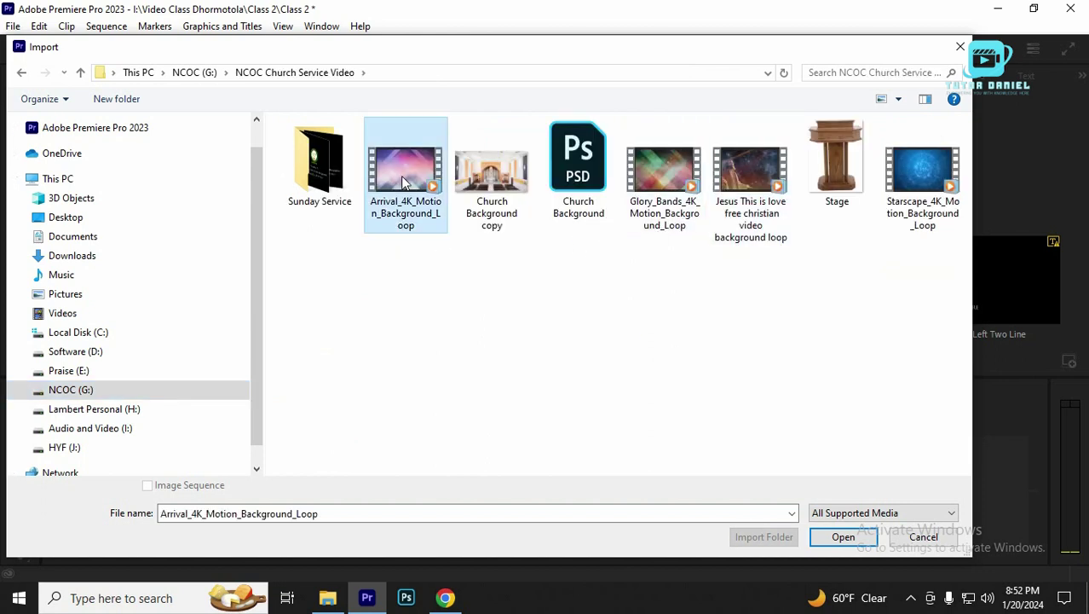
pyautogui.doubleClick(313, 168)
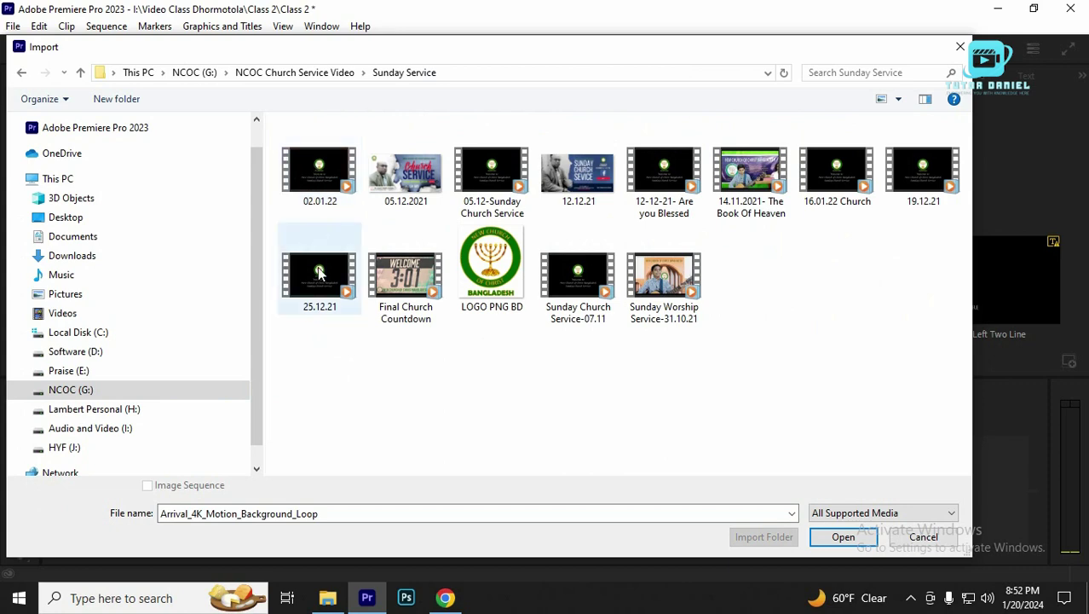
pyautogui.click(657, 288)
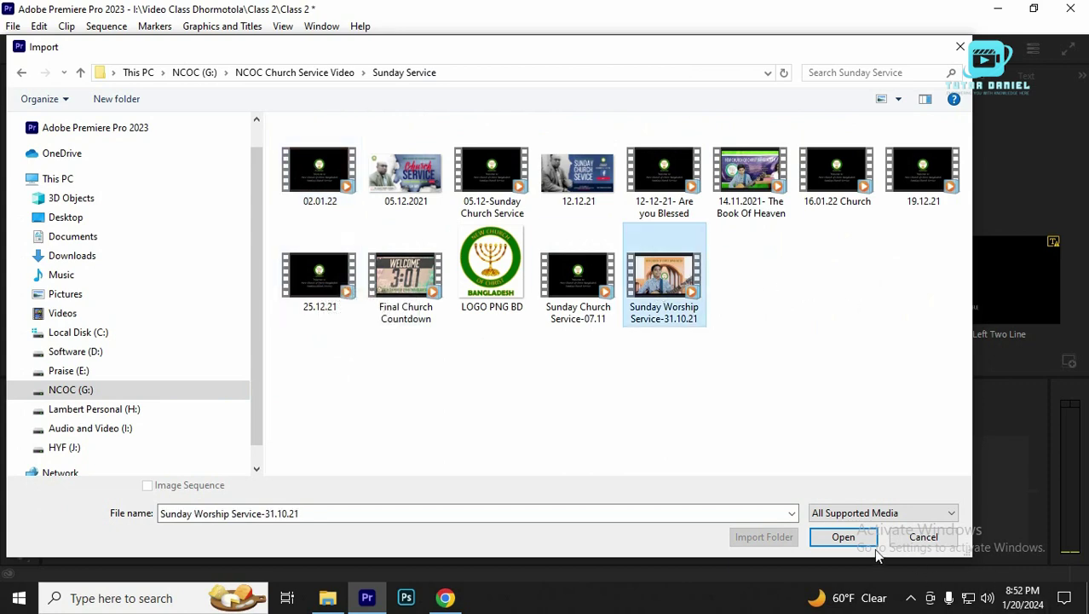
pyautogui.click(843, 537)
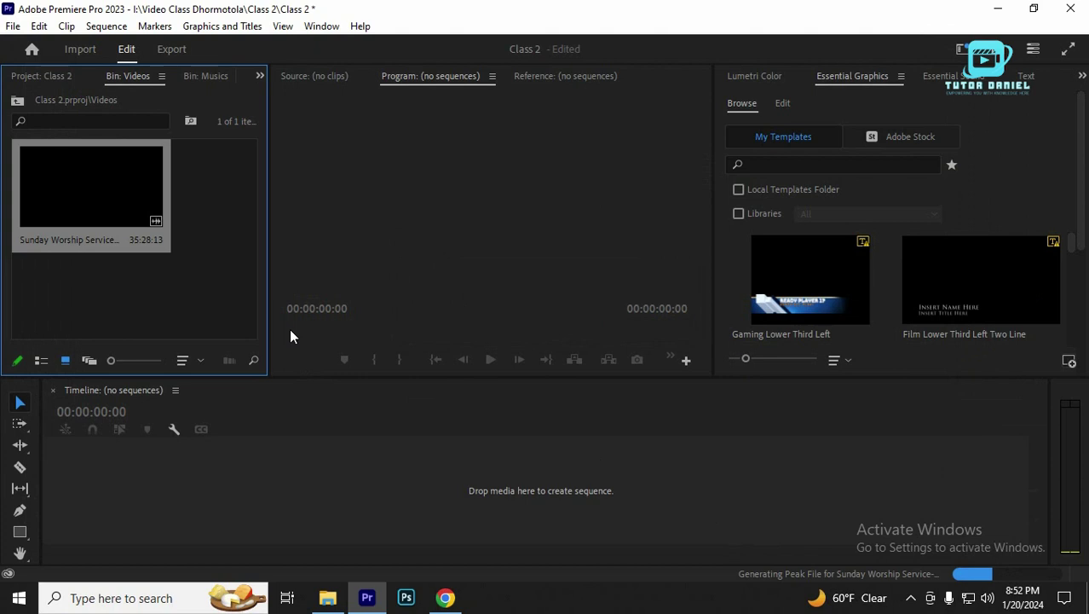
# Switch to File Explorer and bring the "Jesus This is love free christian video background loop" clip from NCOC Church Service Video into the Videos bin.
pyautogui.click(328, 597)
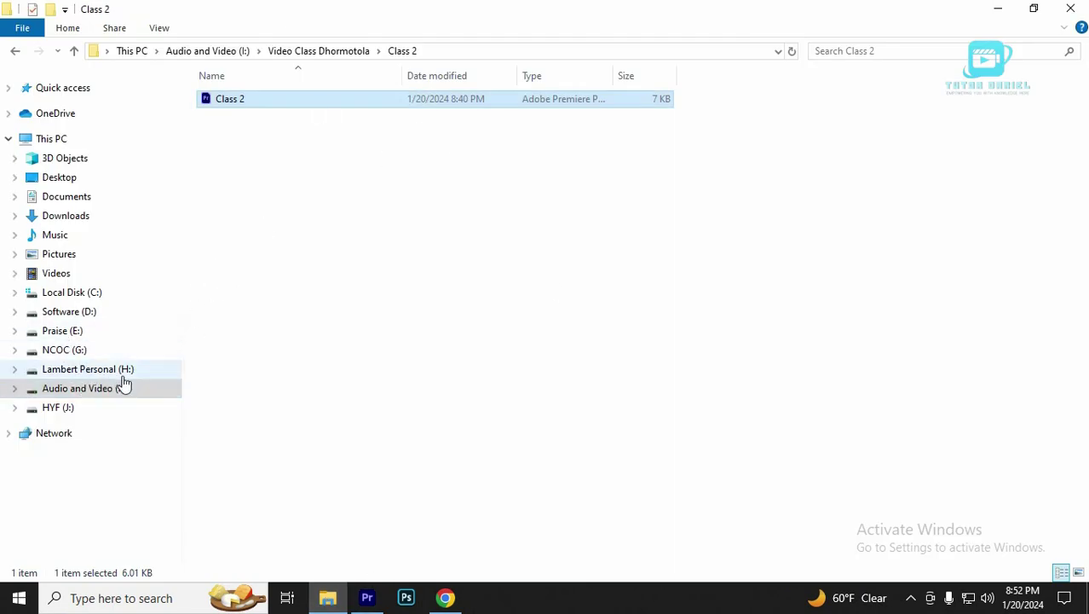
pyautogui.click(64, 351)
pyautogui.doubleClick(474, 119)
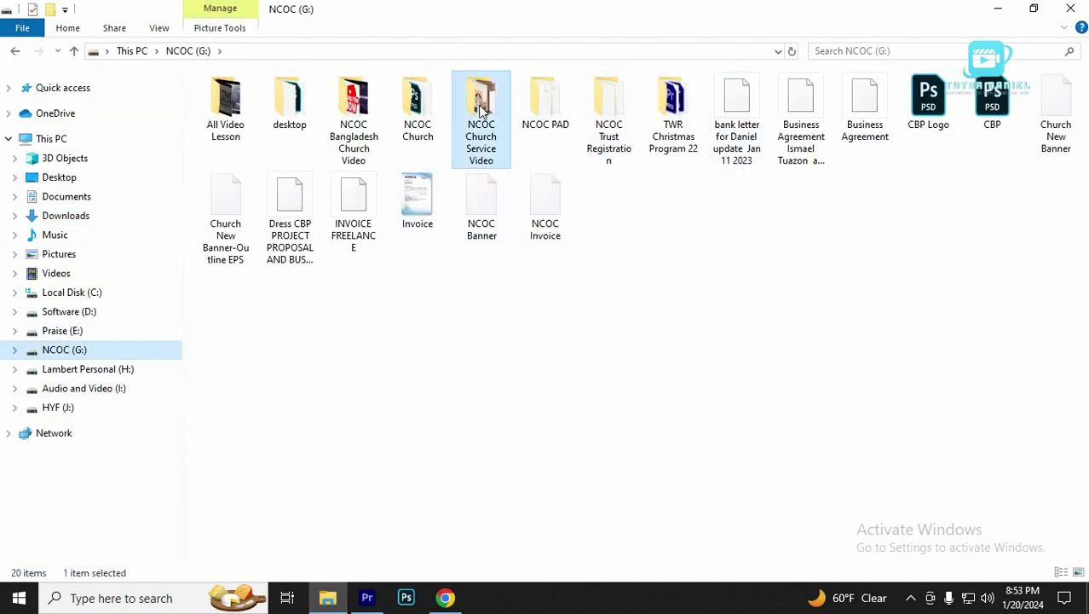
pyautogui.moveTo(687, 122); pyautogui.dragTo(181, 290)
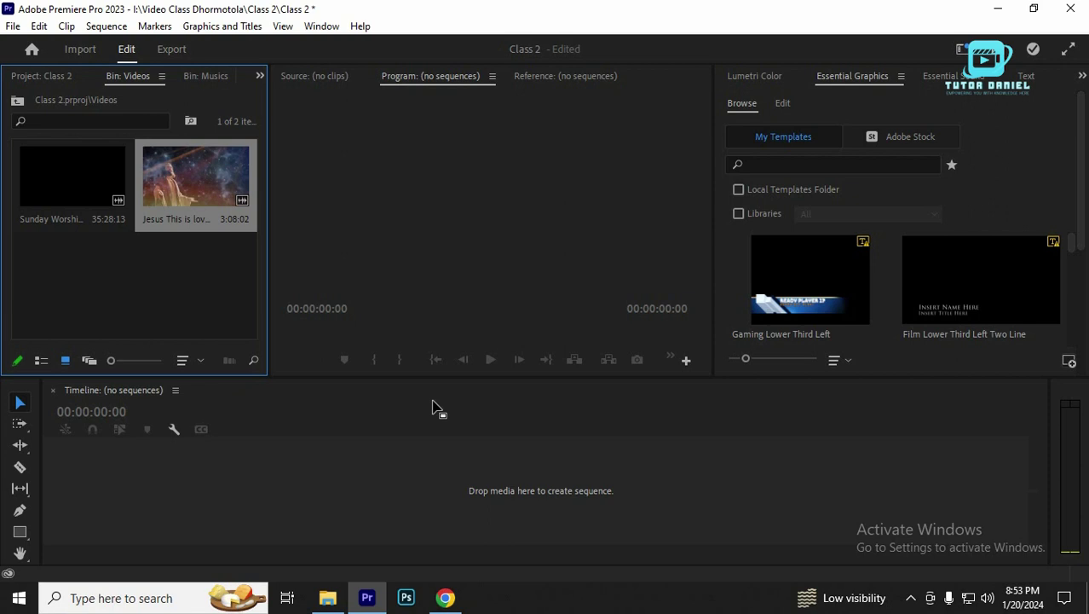
pyautogui.click(192, 258)
pyautogui.click(97, 191)
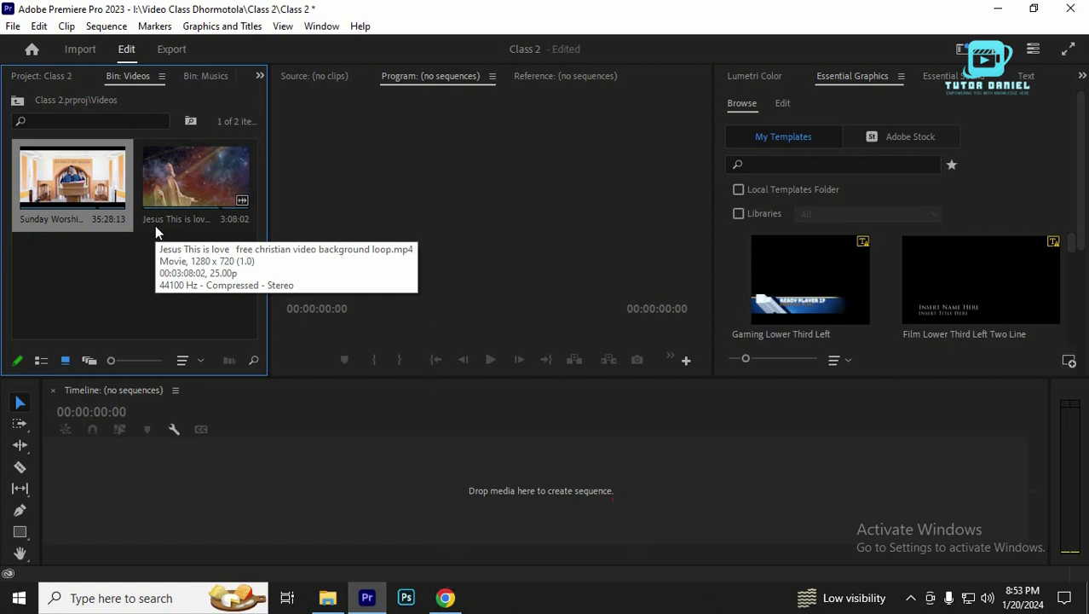
# Import the song 01 Lord Of All from Audio, Religious Songs, 00.New, Jesus Is on drive I: into the Musics bin.
pyautogui.click(18, 100)
pyautogui.doubleClick(203, 178)
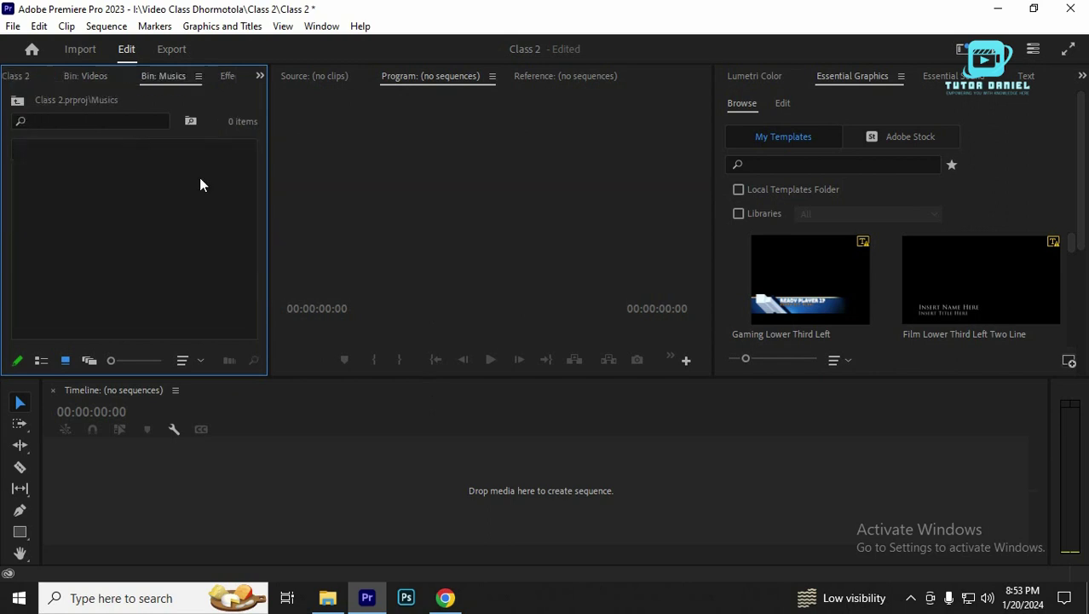
pyautogui.rightClick(108, 196)
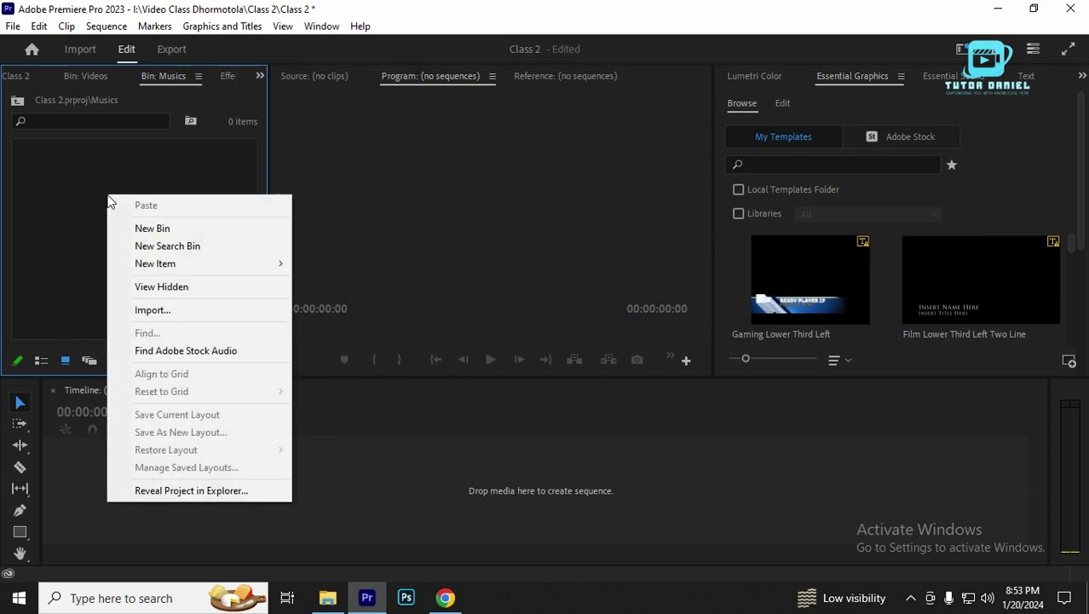
pyautogui.click(153, 310)
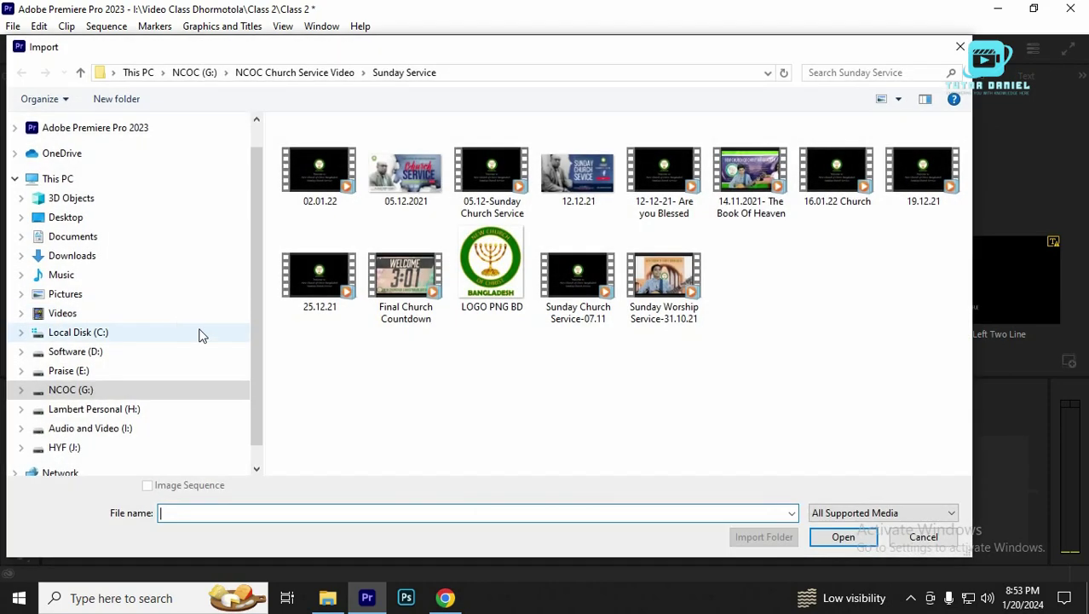
pyautogui.click(107, 430)
pyautogui.click(307, 159)
pyautogui.doubleClick(307, 159)
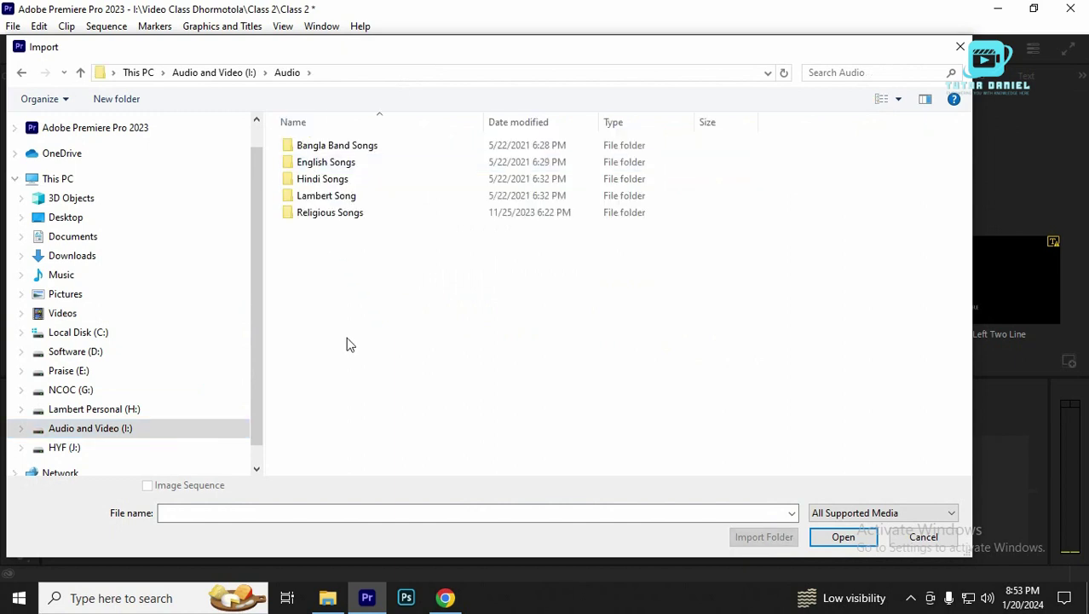
pyautogui.doubleClick(360, 213)
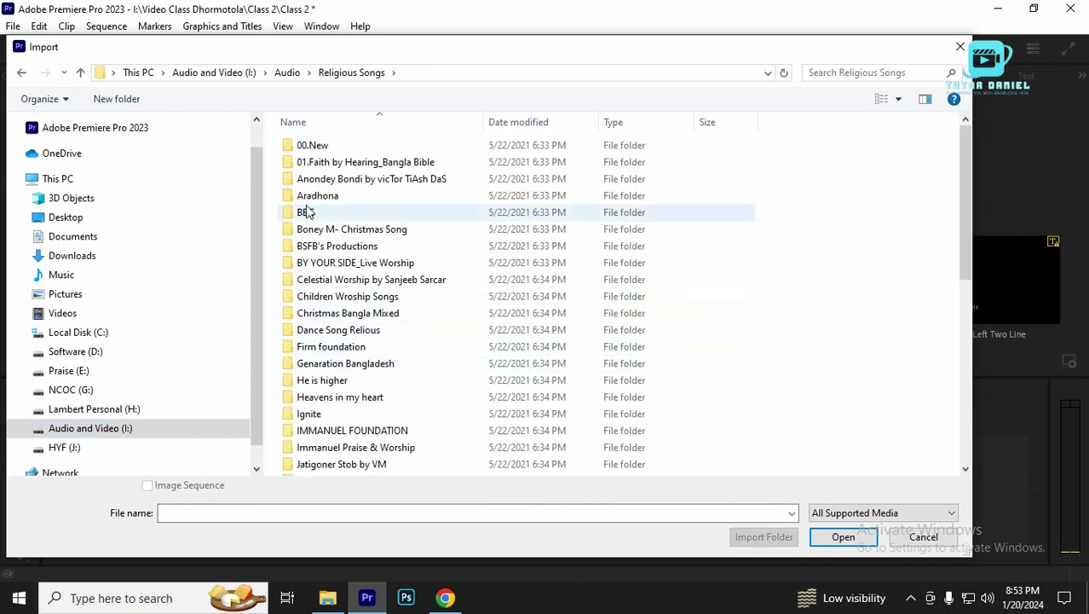
pyautogui.doubleClick(309, 146)
pyautogui.doubleClick(311, 146)
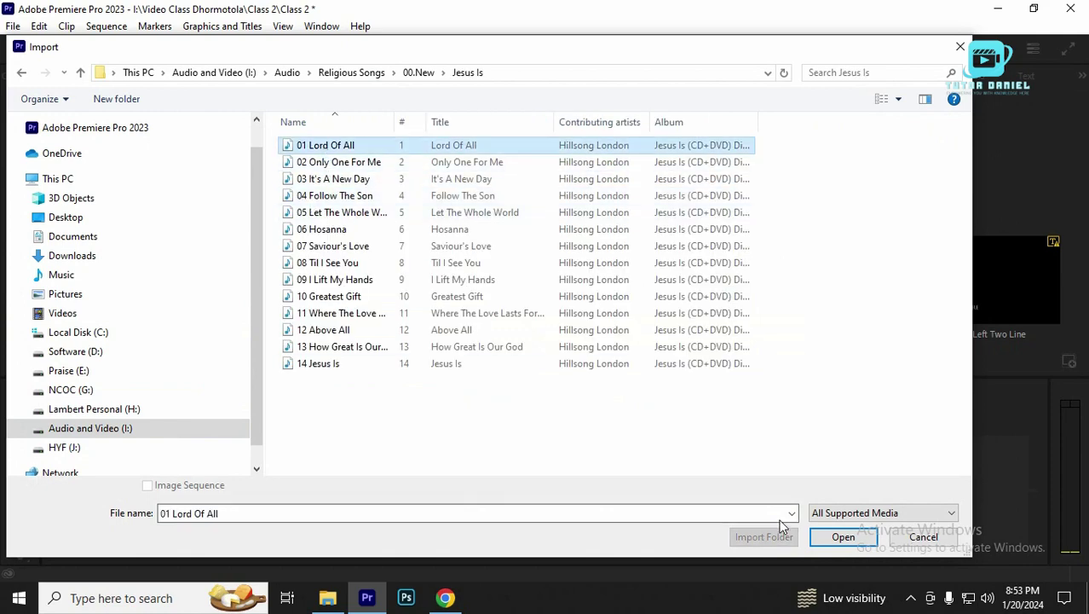
pyautogui.click(837, 534)
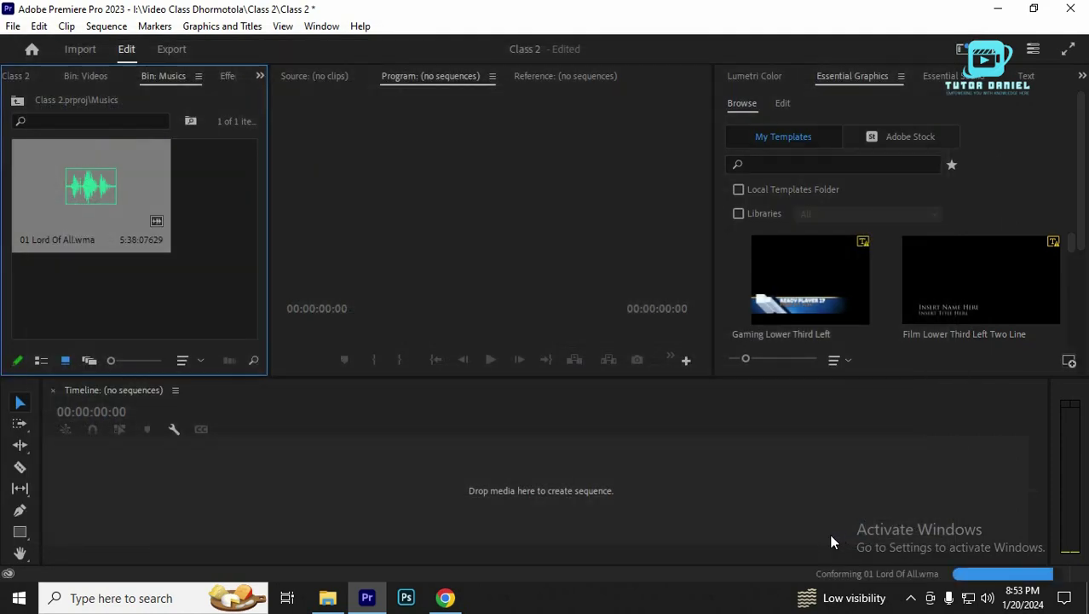
# Switch to File Explorer and bring 01. Track 1 from Audio, Bangla Band Songs, 1la boishakh on drive I: into the Musics bin.
pyautogui.click(328, 598)
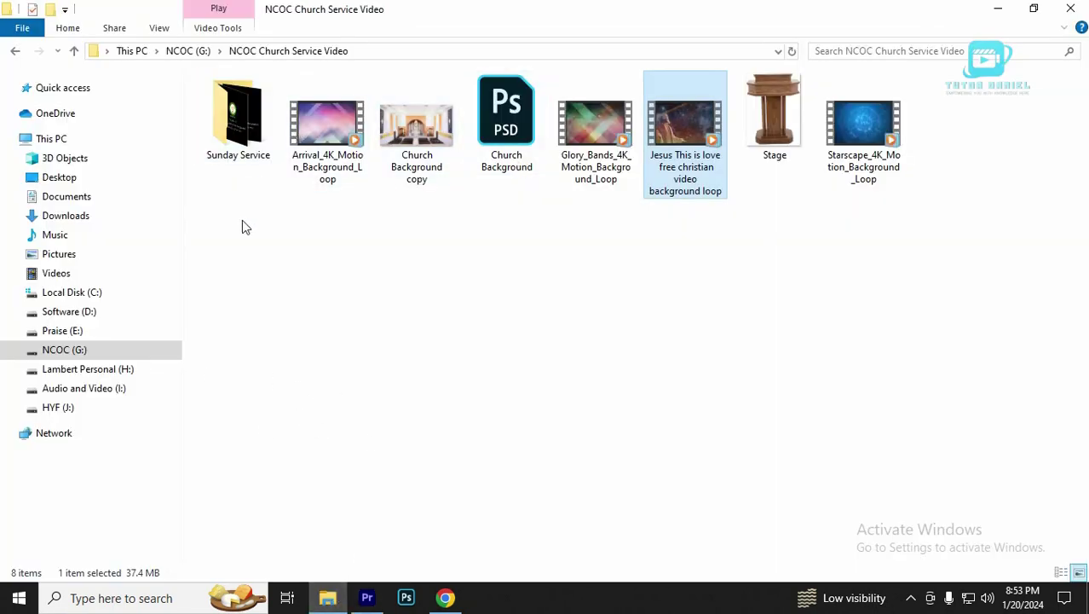
pyautogui.click(80, 391)
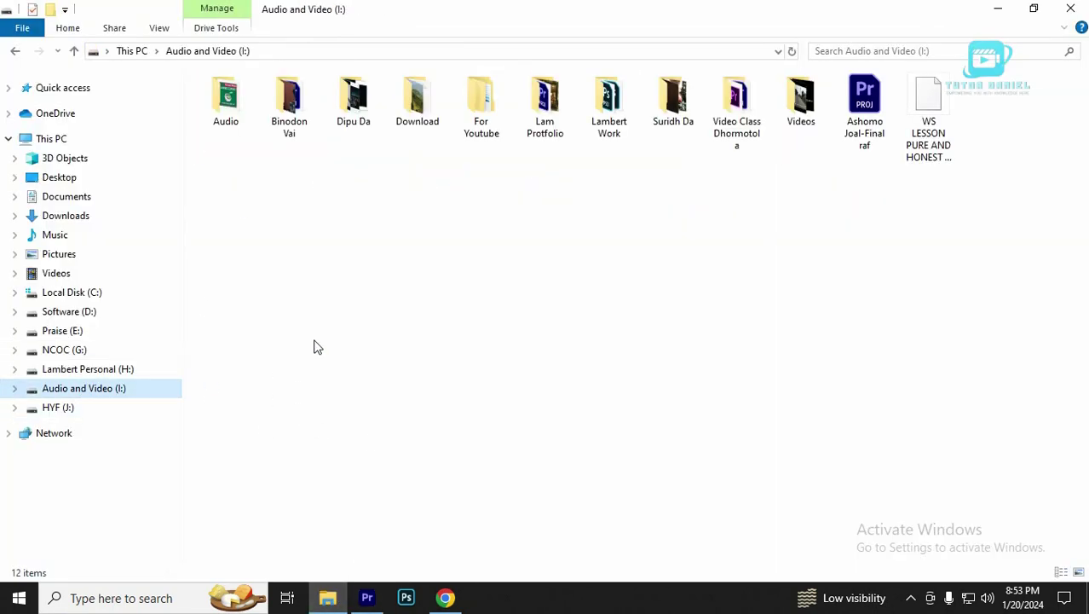
pyautogui.doubleClick(227, 114)
pyautogui.click(238, 103)
pyautogui.doubleClick(238, 103)
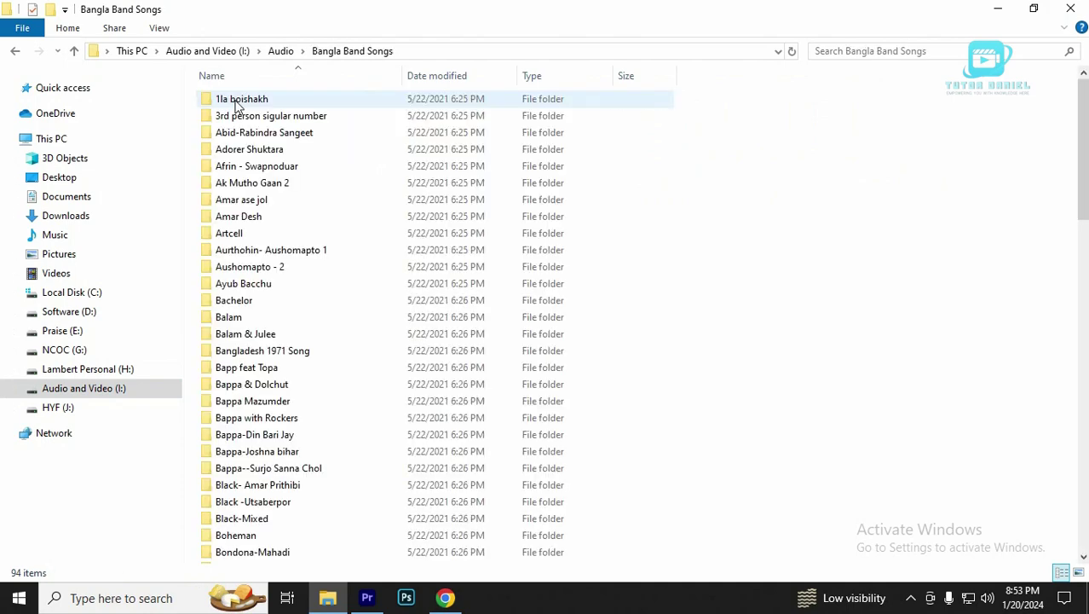
pyautogui.doubleClick(238, 101)
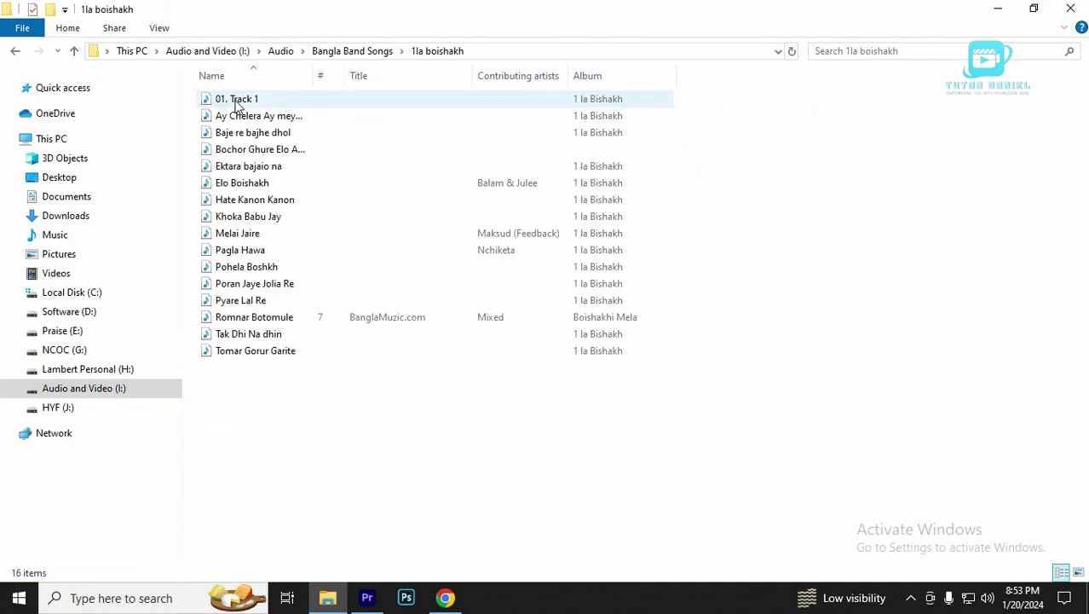
pyautogui.moveTo(238, 104); pyautogui.dragTo(186, 317)
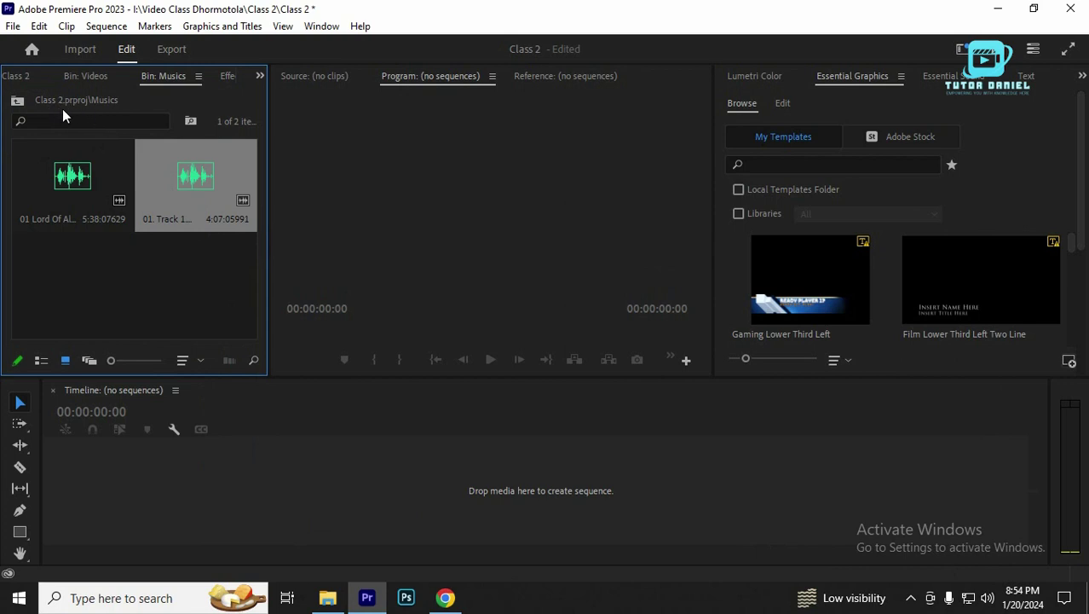
# Import "Copy of fund drive - Made with PosterMyWall" from desktop, downloads on drive G: into the Image bin and return to the project root.
pyautogui.click(17, 102)
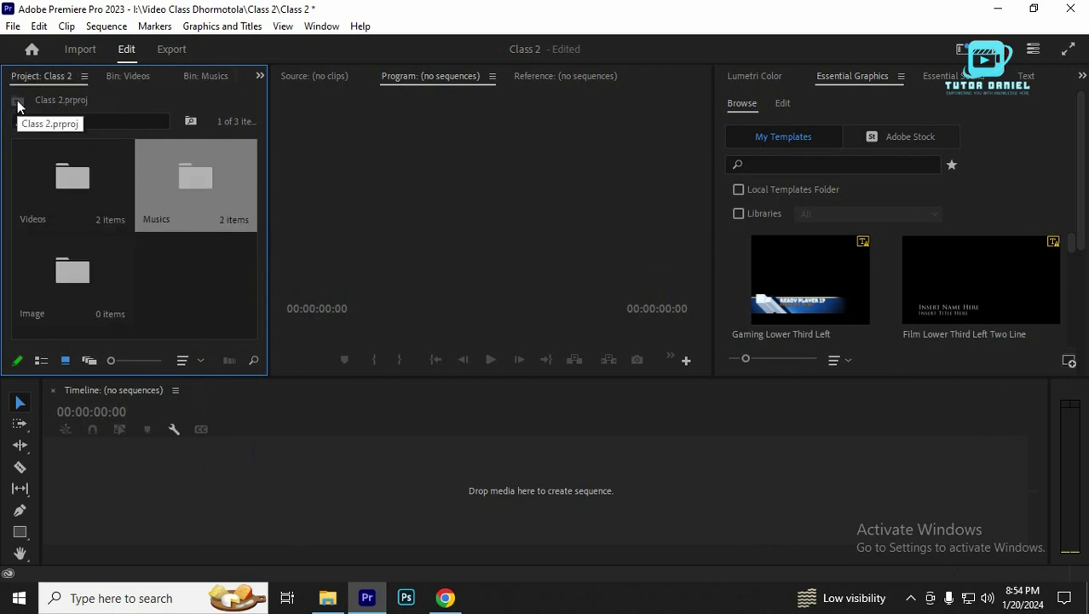
pyautogui.doubleClick(75, 272)
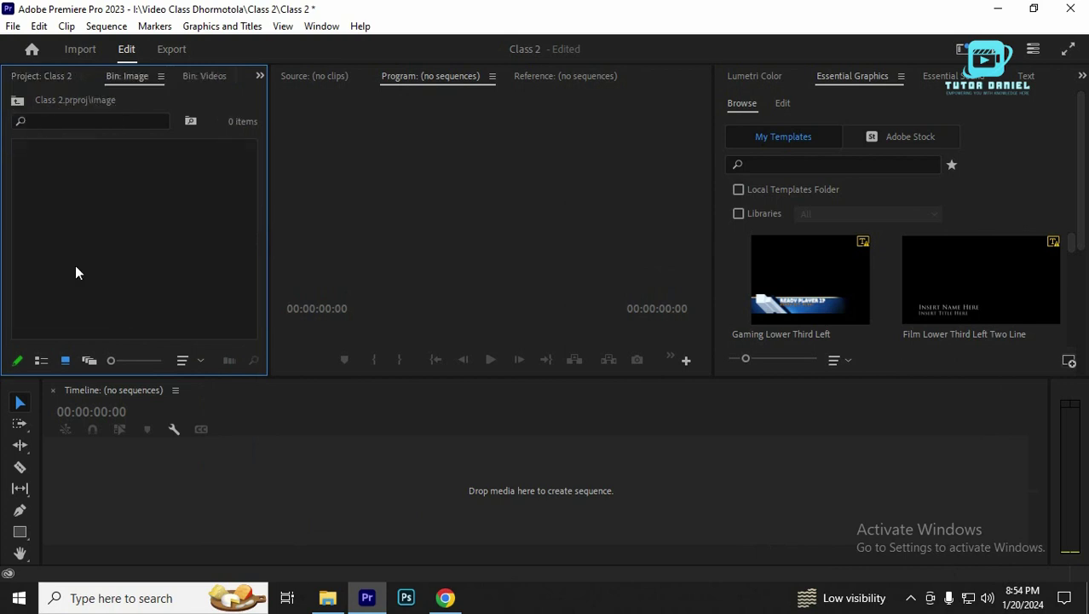
pyautogui.rightClick(110, 180)
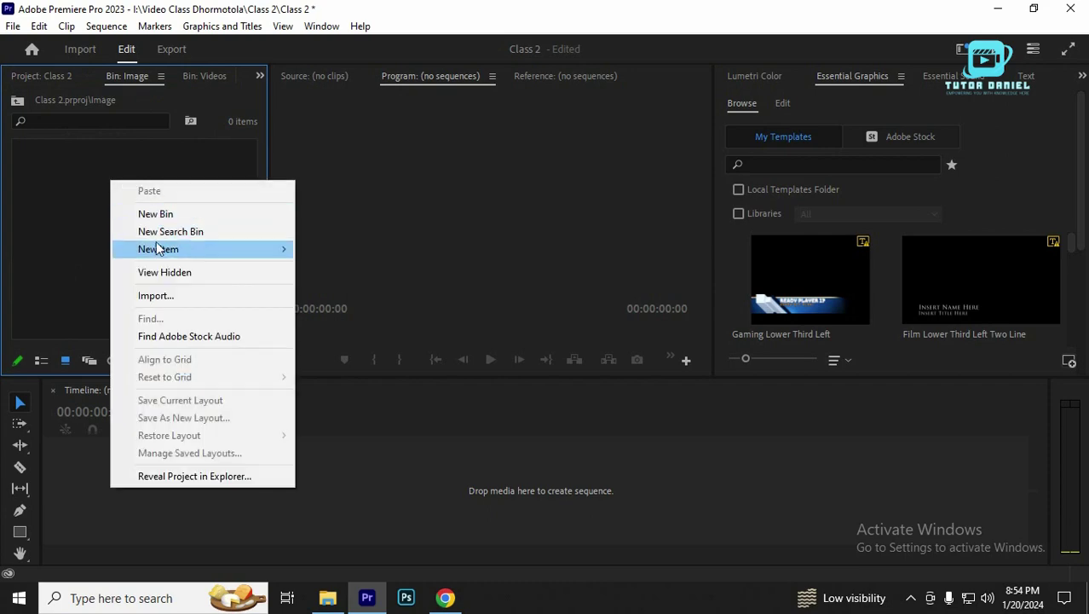
pyautogui.click(151, 295)
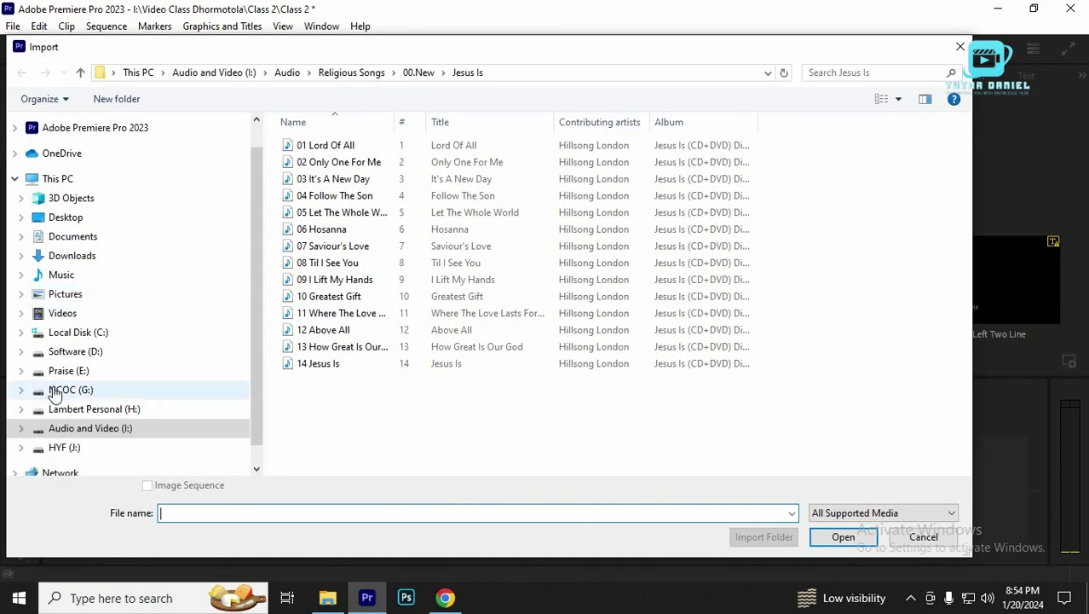
pyautogui.click(86, 411)
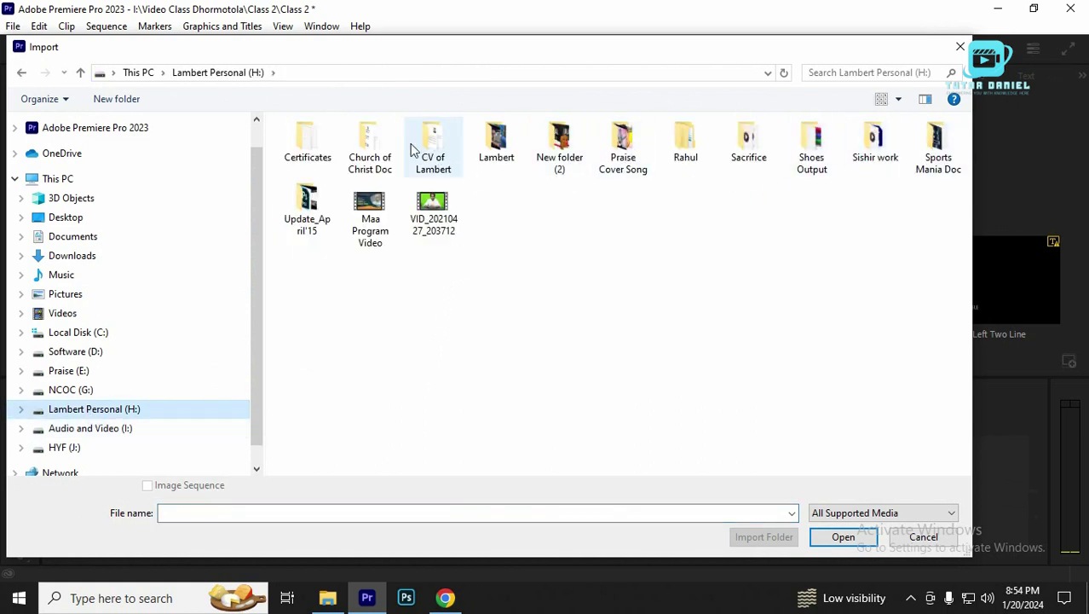
pyautogui.click(89, 390)
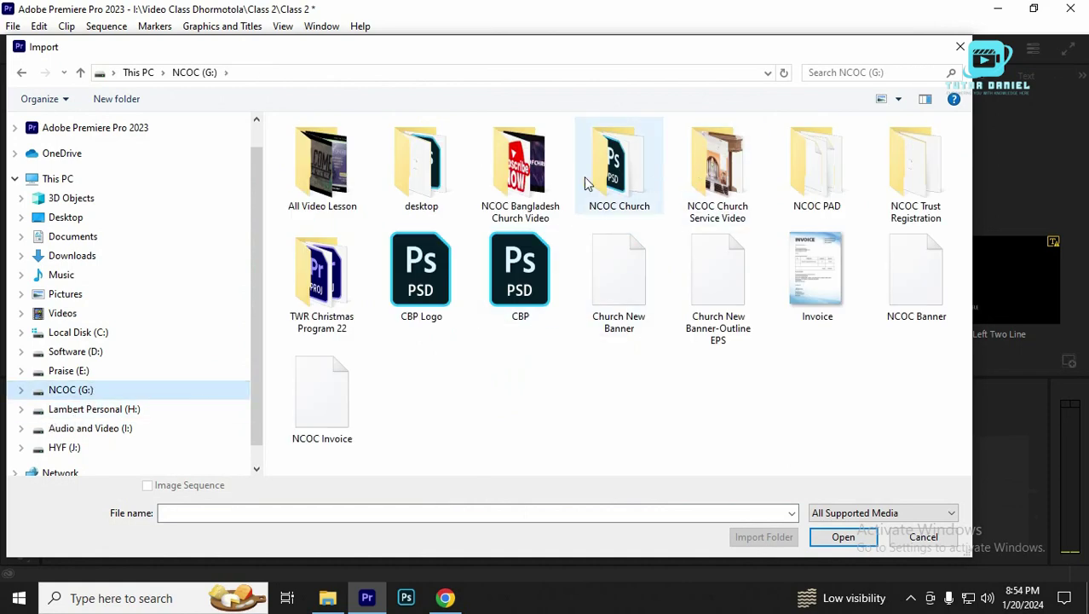
pyautogui.doubleClick(408, 167)
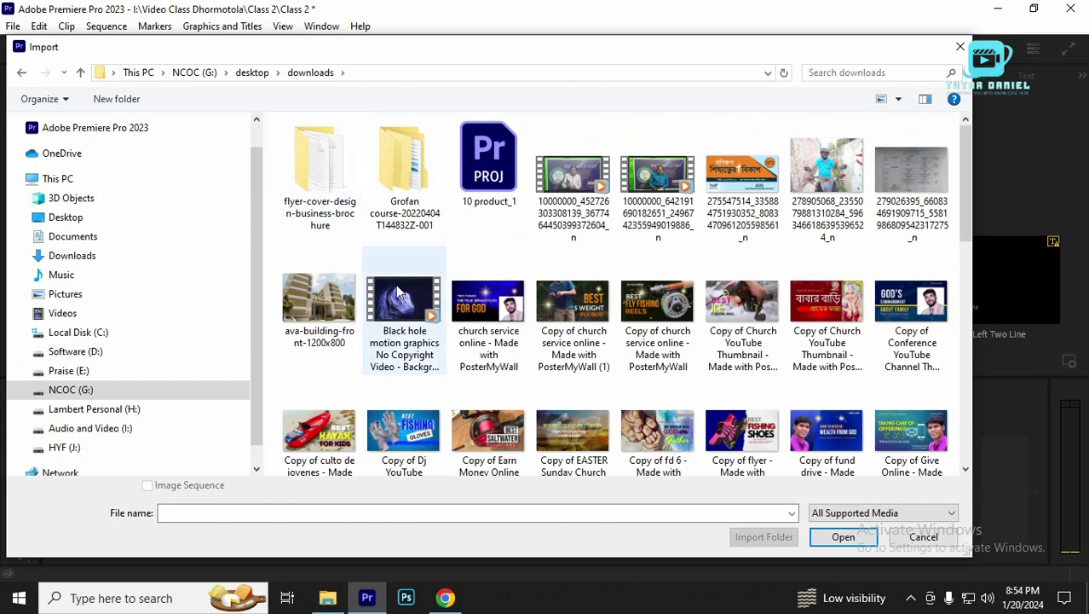
pyautogui.click(837, 435)
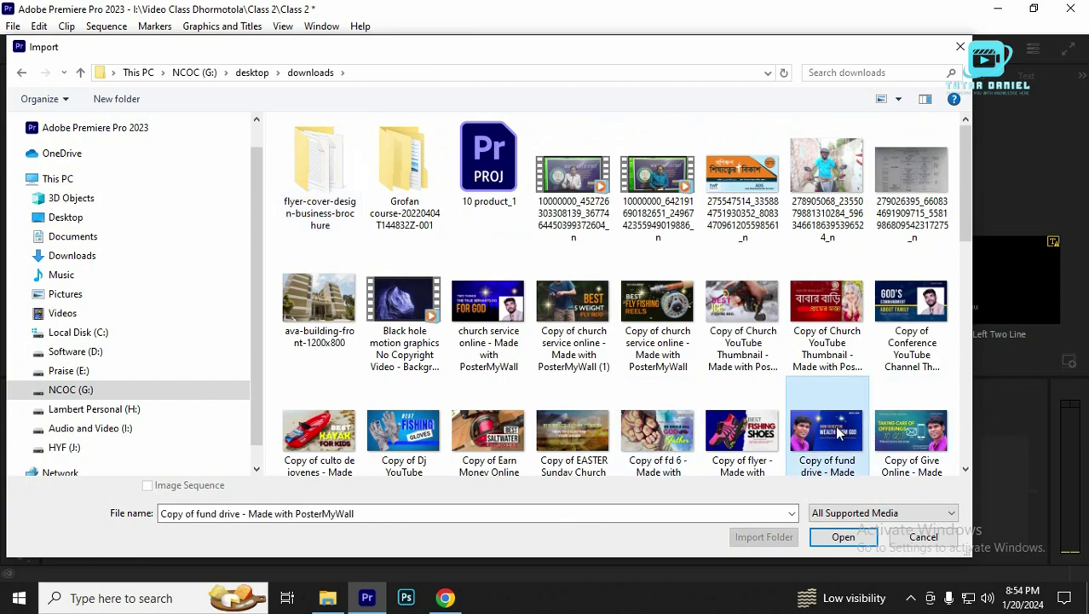
pyautogui.click(842, 538)
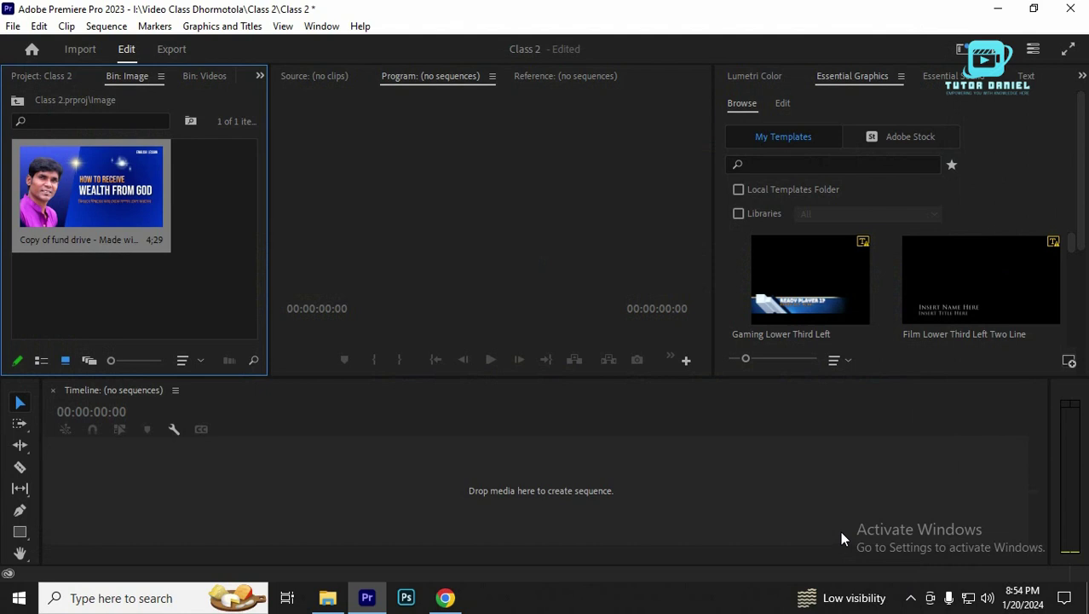
pyautogui.click(17, 102)
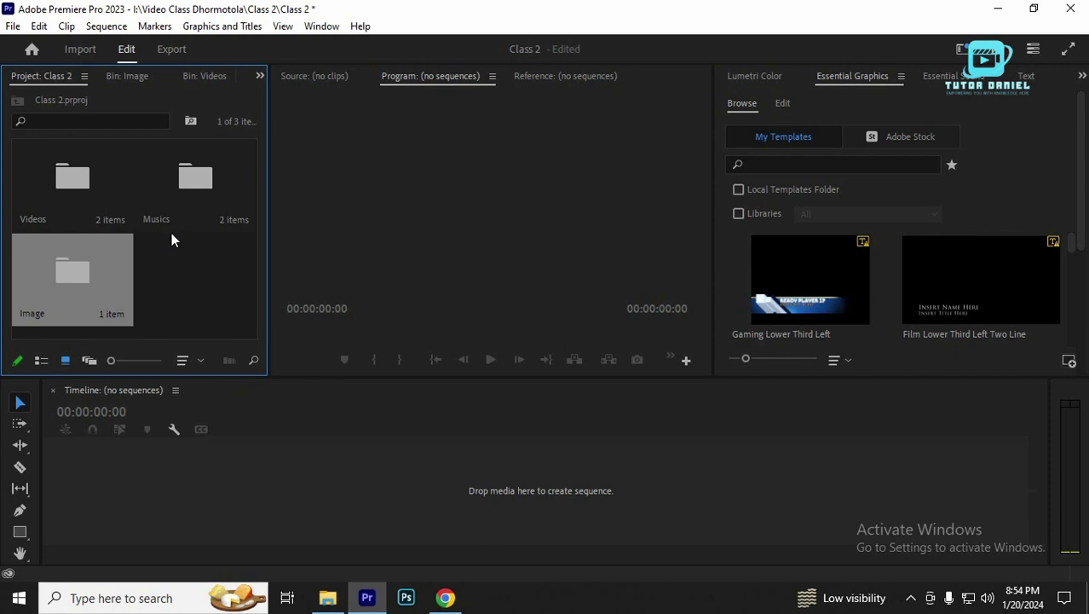
# Create a sequence from the Sunday Worship Service-31.10.21 clip in the Videos bin and enlarge the timeline area to preview its opening.
pyautogui.doubleClick(80, 181)
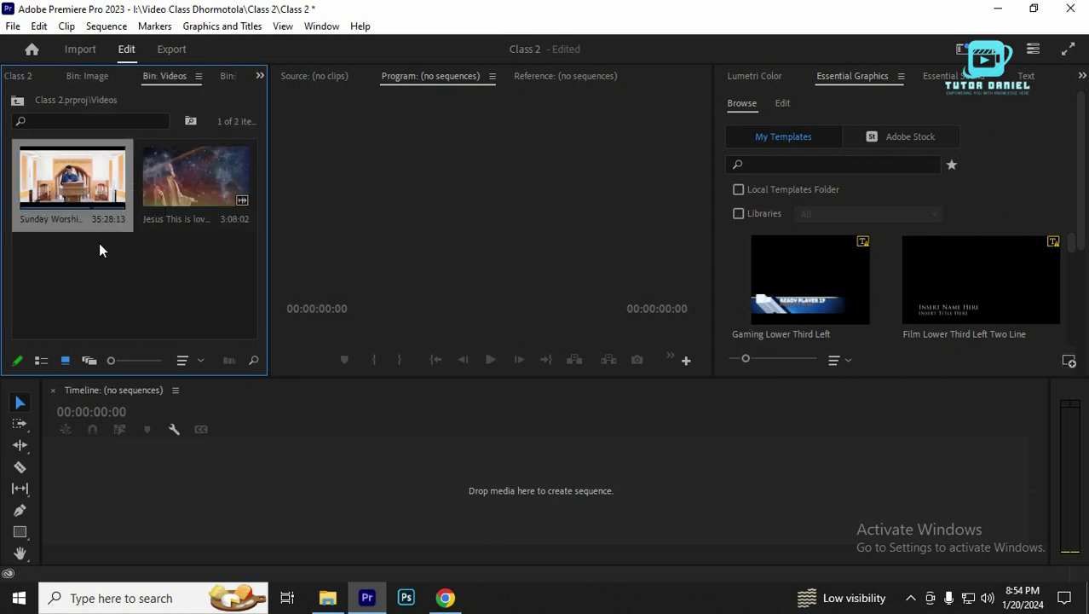
pyautogui.moveTo(68, 179); pyautogui.dragTo(97, 496)
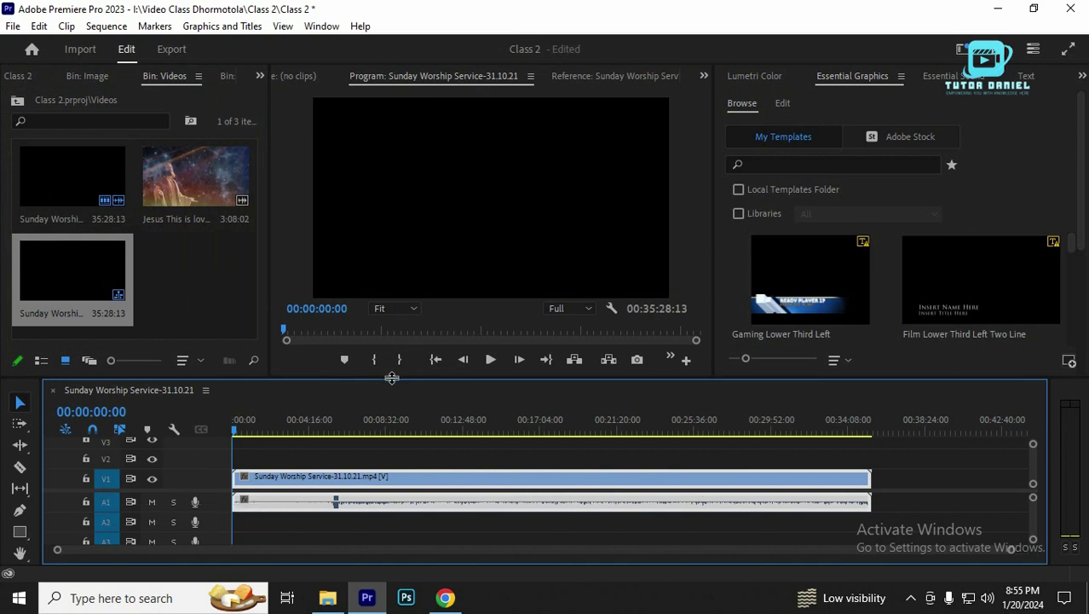
pyautogui.moveTo(390, 375); pyautogui.dragTo(375, 328)
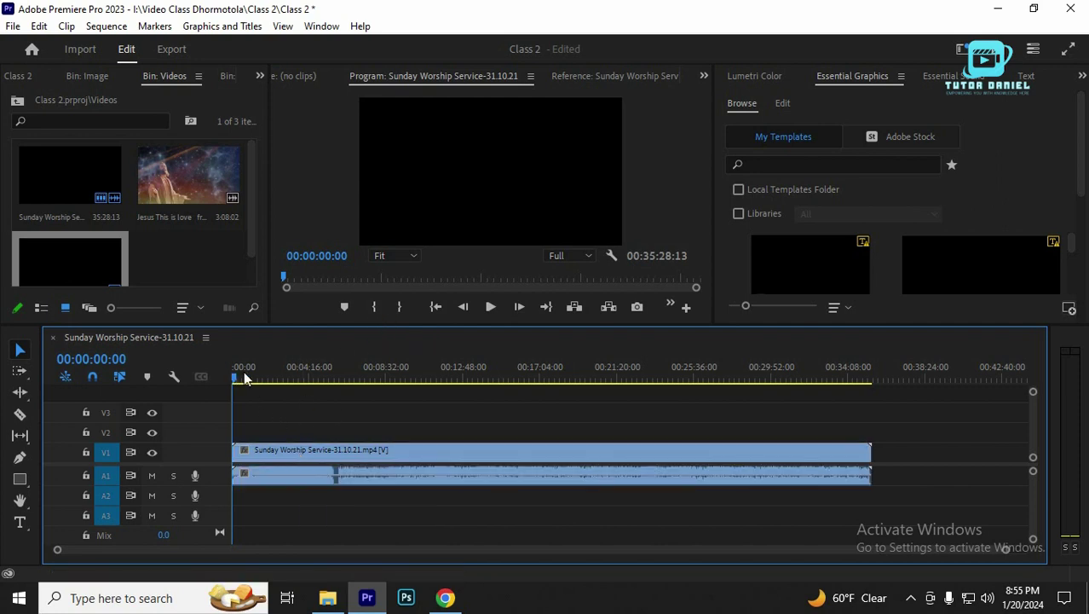
pyautogui.moveTo(238, 381); pyautogui.dragTo(254, 379)
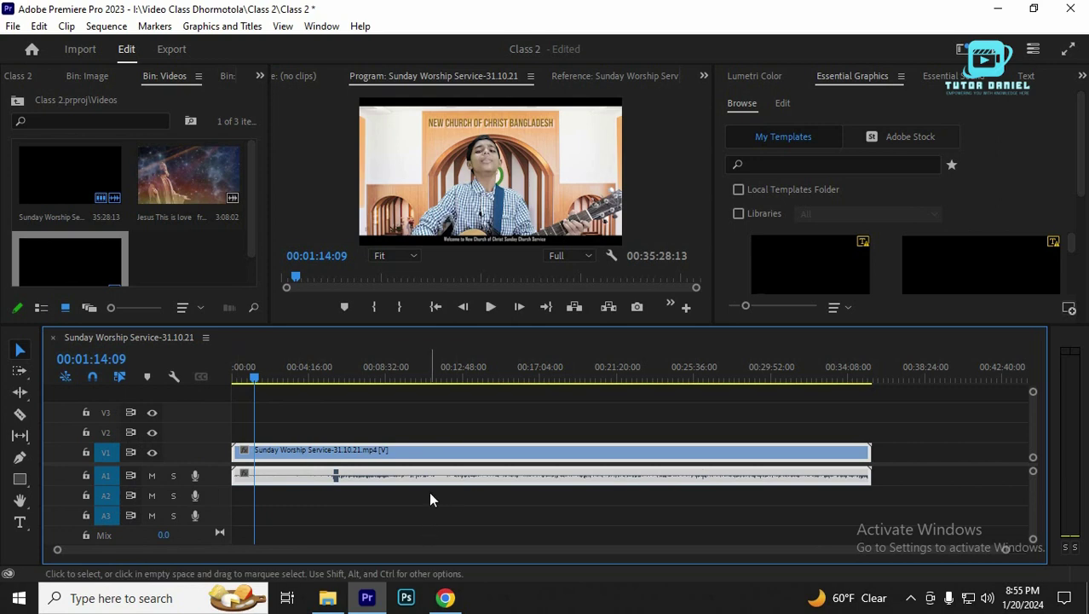
# Try moving the worship clip's linked audio down to track A3 and undo the move.
pyautogui.click(365, 500)
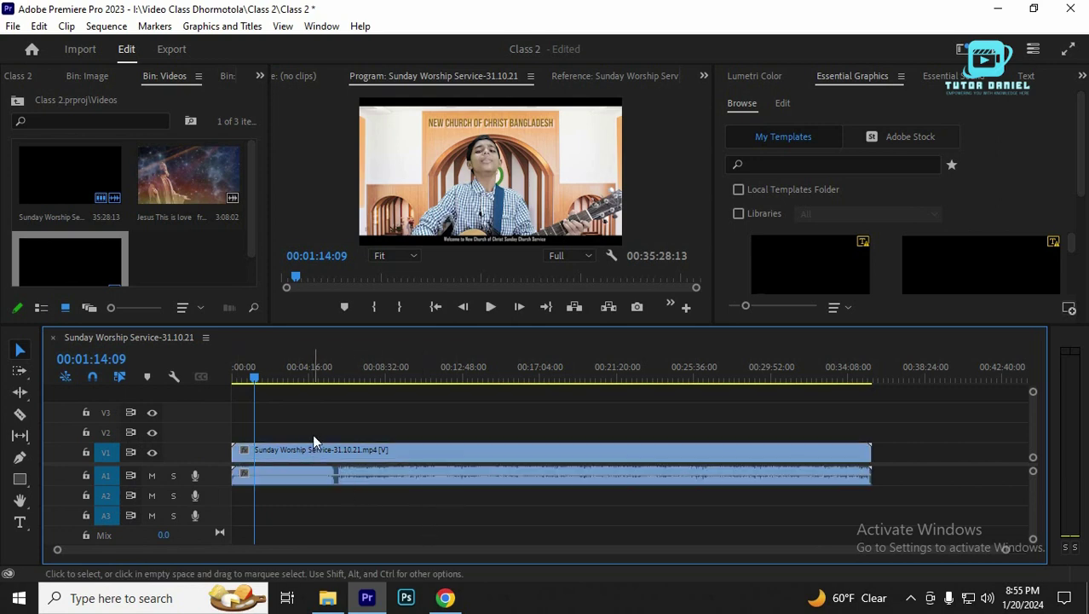
pyautogui.moveTo(340, 475); pyautogui.dragTo(349, 524)
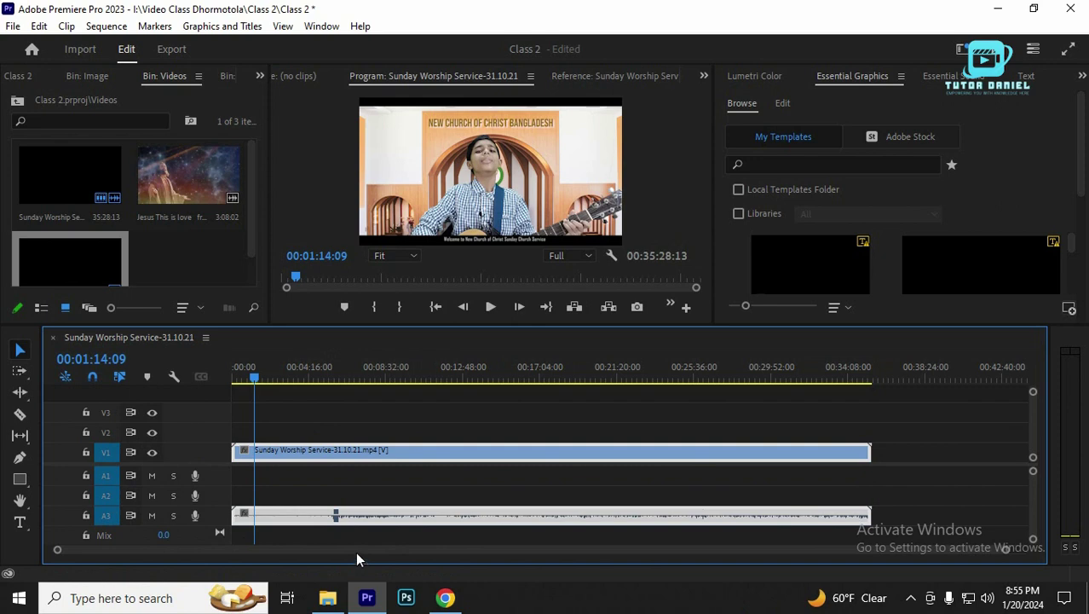
pyautogui.hotkey('ctrl', 'z')
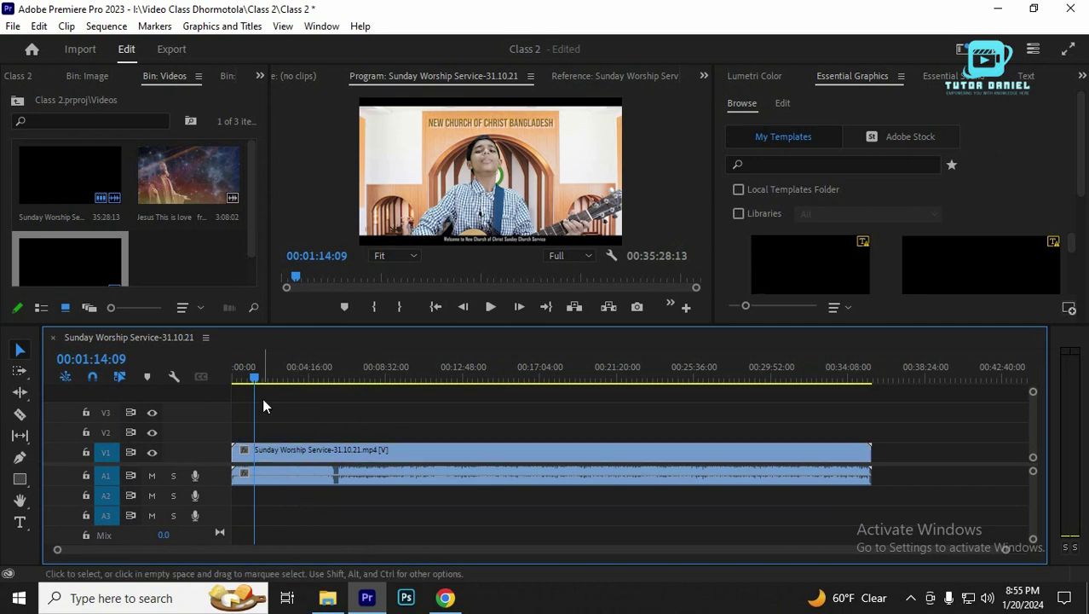
# Play the sequence from its start and from about 00:02:44 to check the original sound, including the system volume.
pyautogui.moveTo(254, 378); pyautogui.dragTo(236, 385)
pyautogui.press('space')
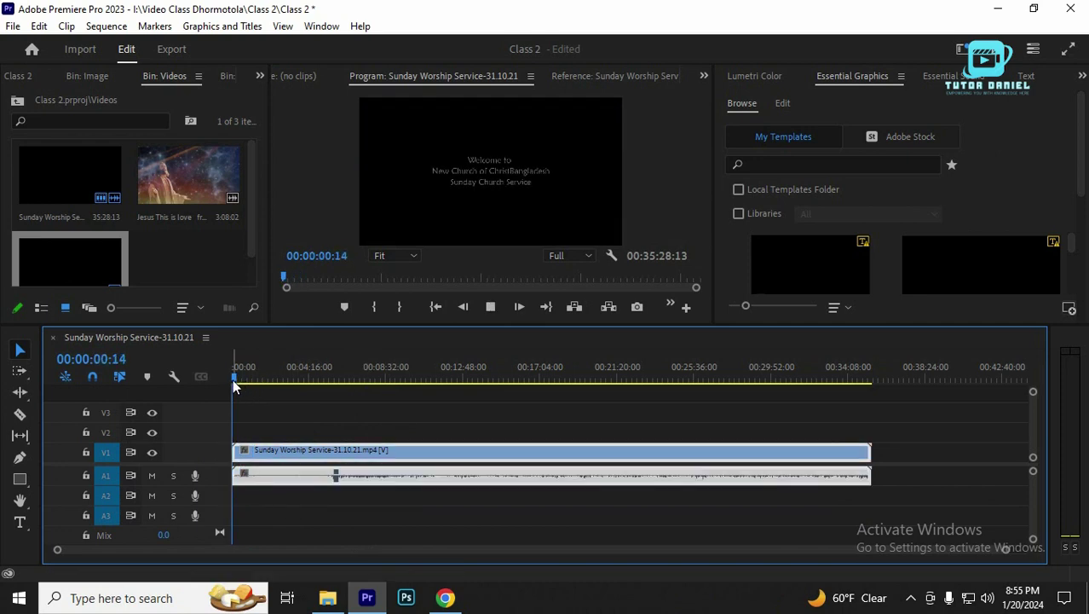
pyautogui.click(282, 379)
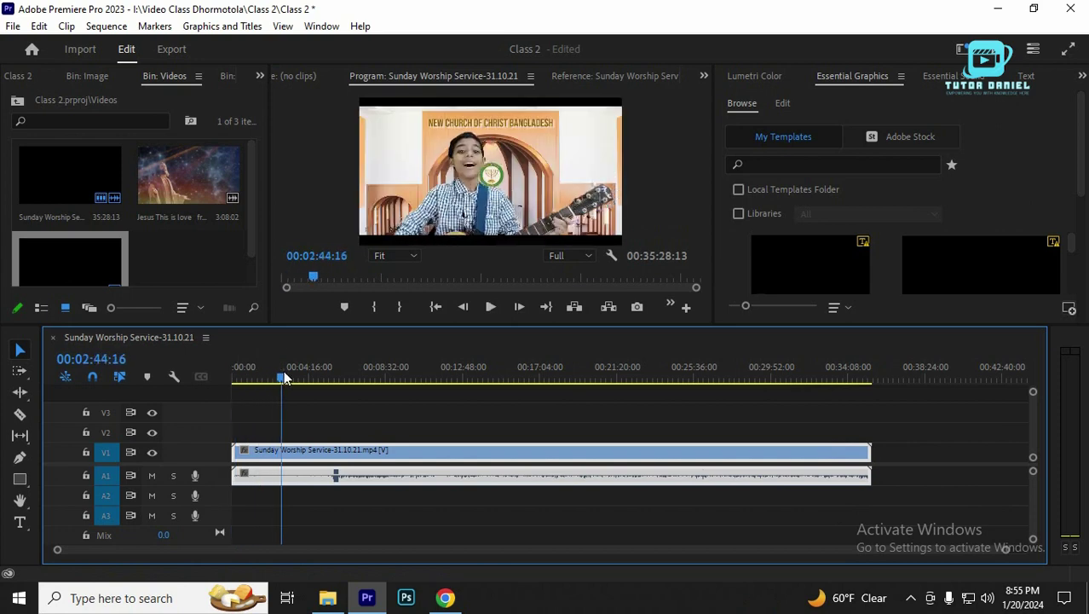
pyautogui.click(989, 602)
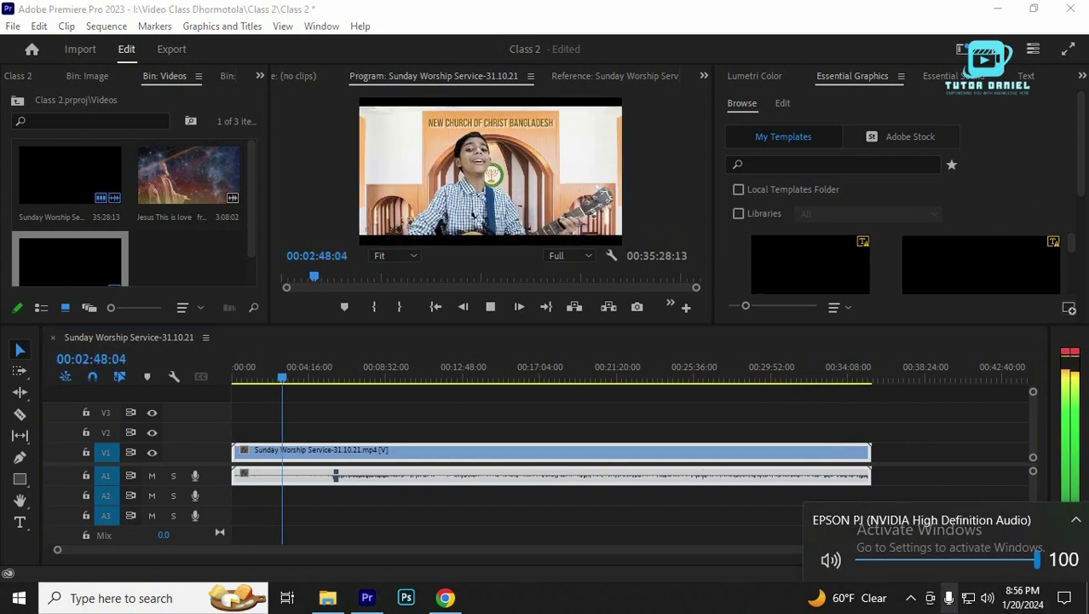
pyautogui.click(752, 607)
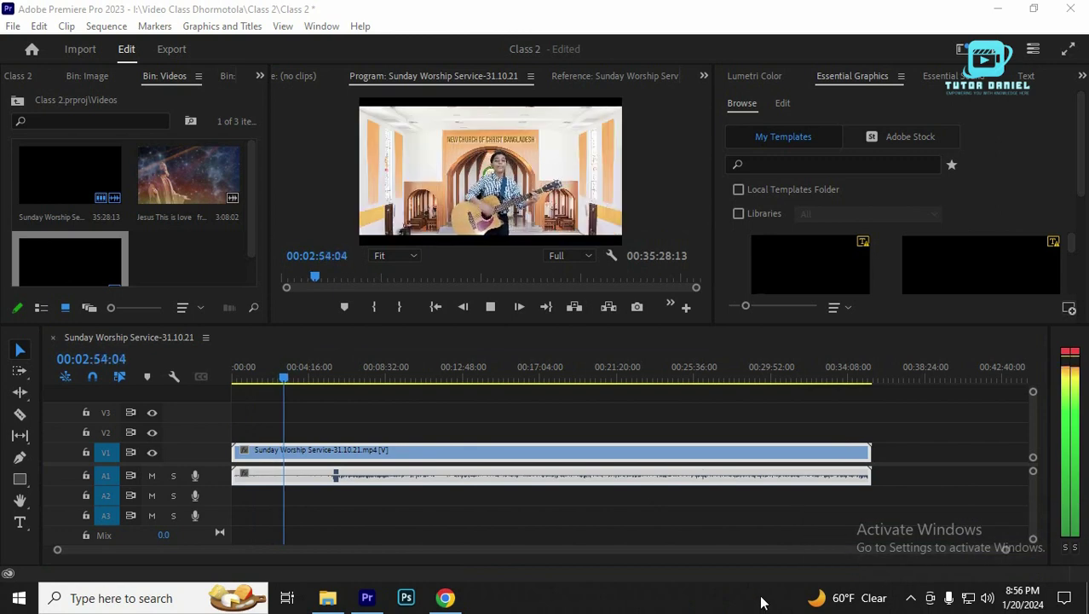
pyautogui.click(285, 380)
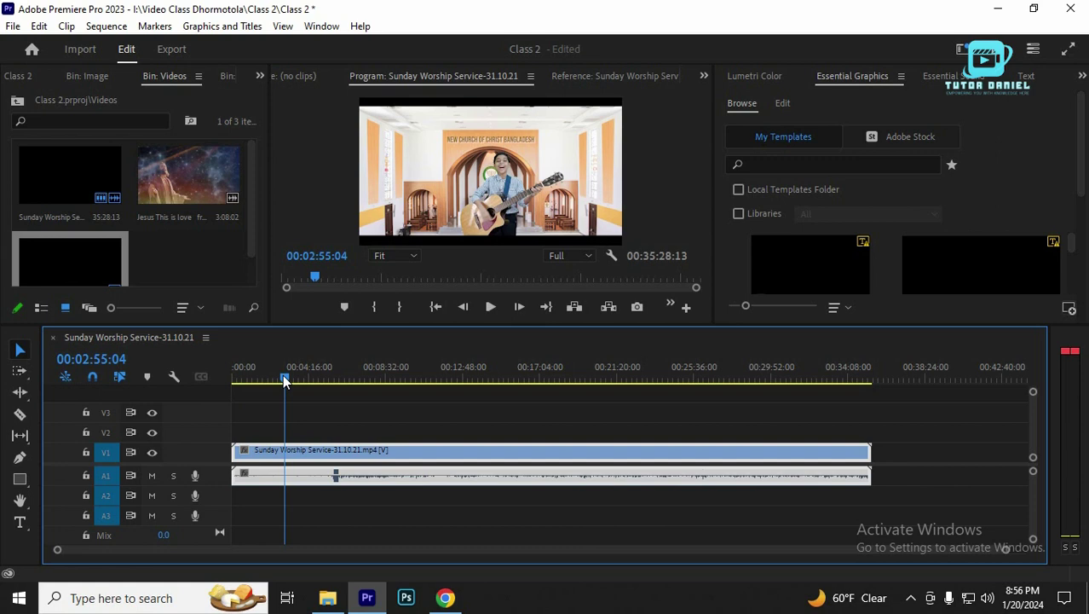
# Unlink the worship clip's audio from its video, delete the audio from track A1 and play back briefly to check the silence.
pyautogui.rightClick(378, 462)
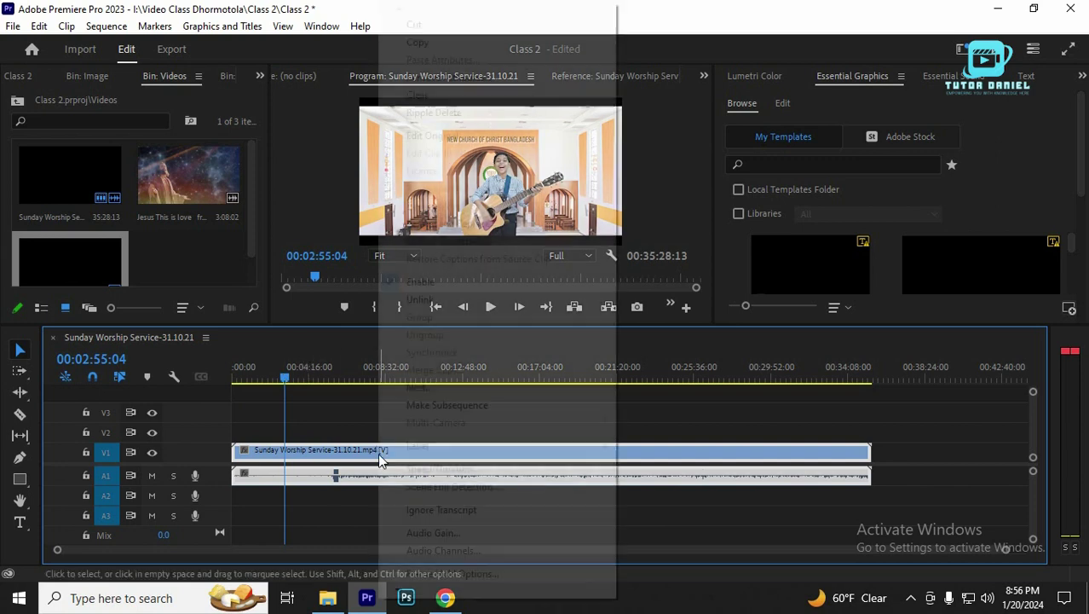
pyautogui.click(417, 299)
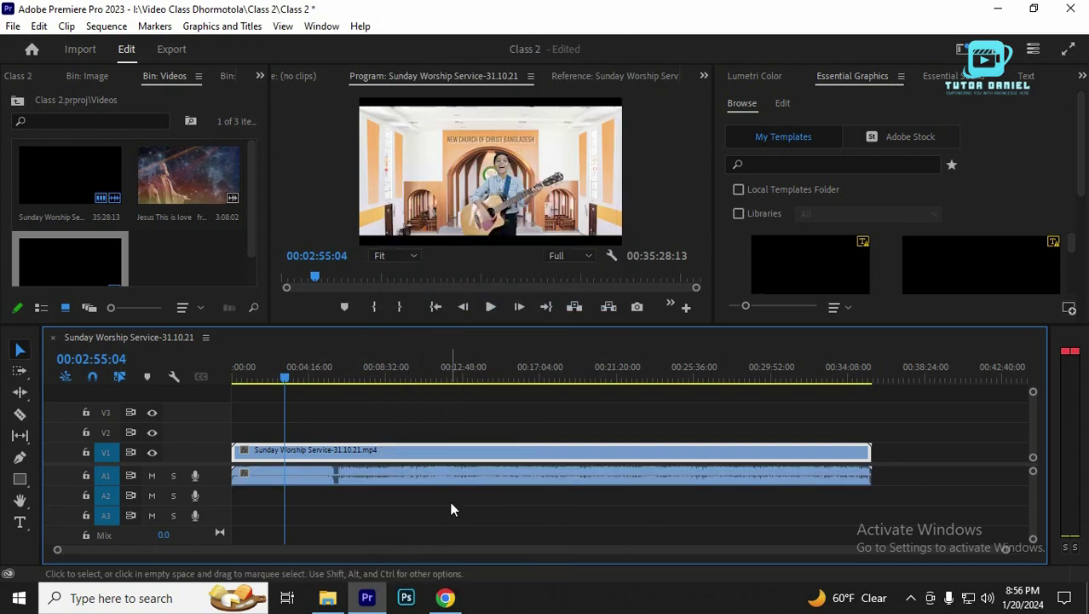
pyautogui.click(441, 477)
pyautogui.press('Delete')
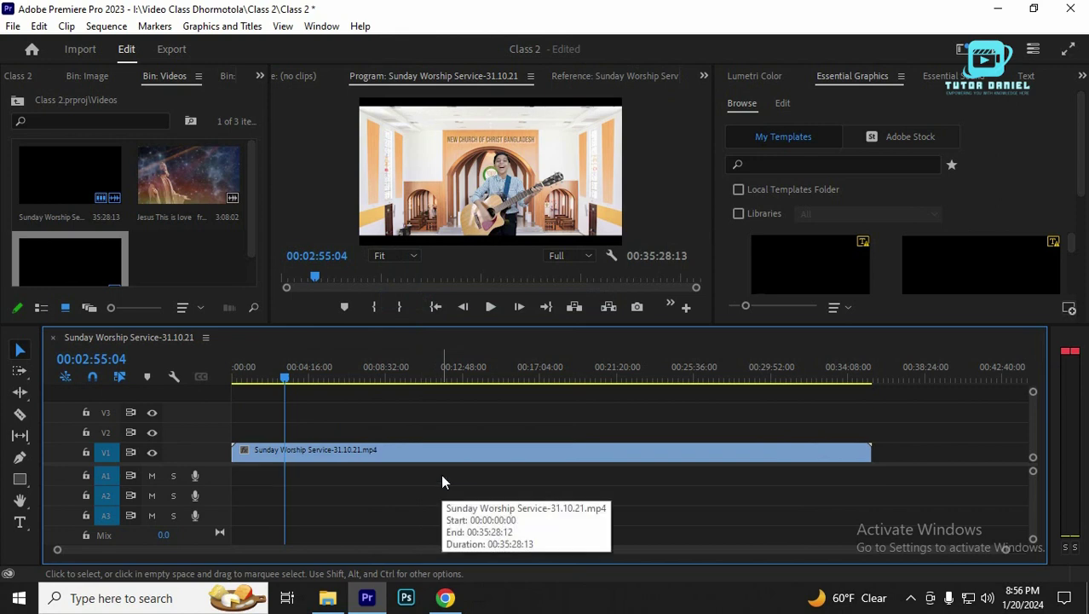
pyautogui.press('space')
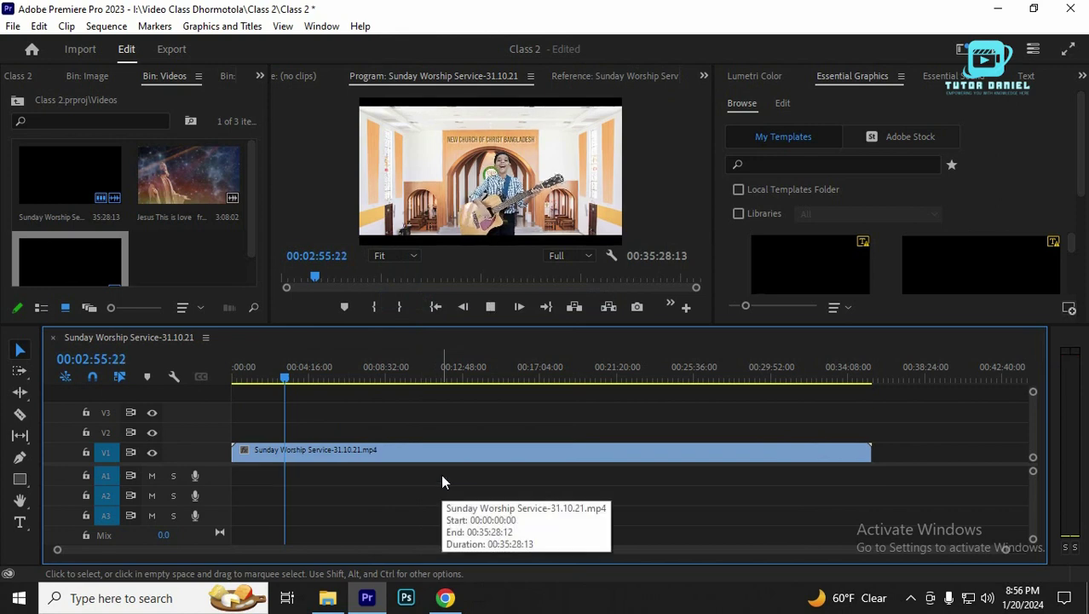
pyautogui.press('space')
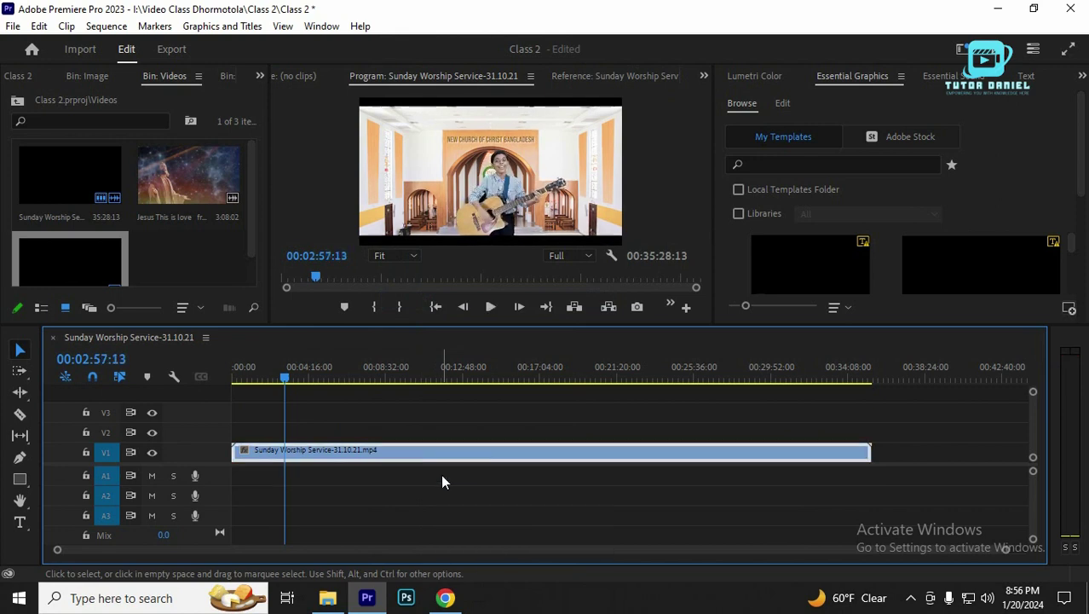
# Place 01 Lord Of All from the Musics bin at the start of track A1 and trim the V1 clip's end to the song's end.
pyautogui.click(16, 103)
pyautogui.click(181, 182)
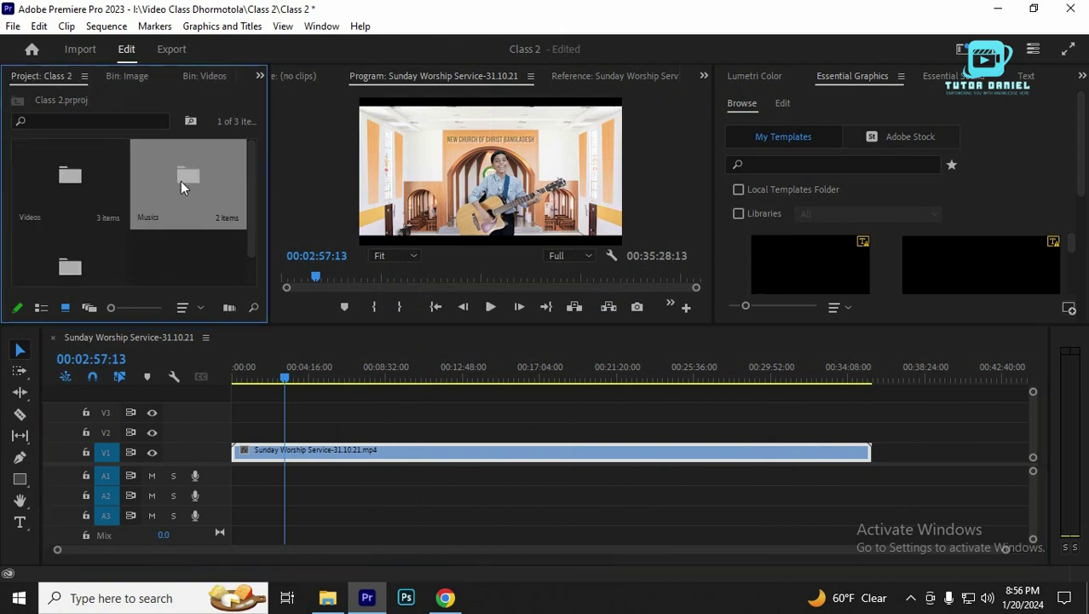
pyautogui.doubleClick(181, 183)
pyautogui.moveTo(63, 176); pyautogui.dragTo(240, 479)
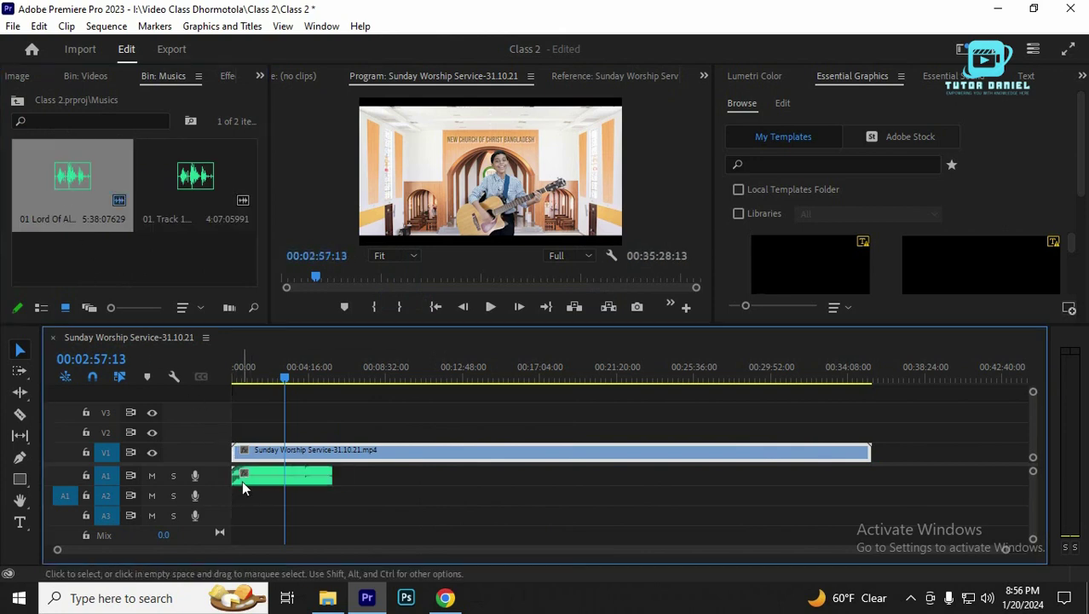
pyautogui.moveTo(850, 456); pyautogui.dragTo(332, 460)
# Play the sequence from near its start to check the new music and increase the height of track A1.
pyautogui.moveTo(285, 378); pyautogui.dragTo(247, 381)
pyautogui.press('space')
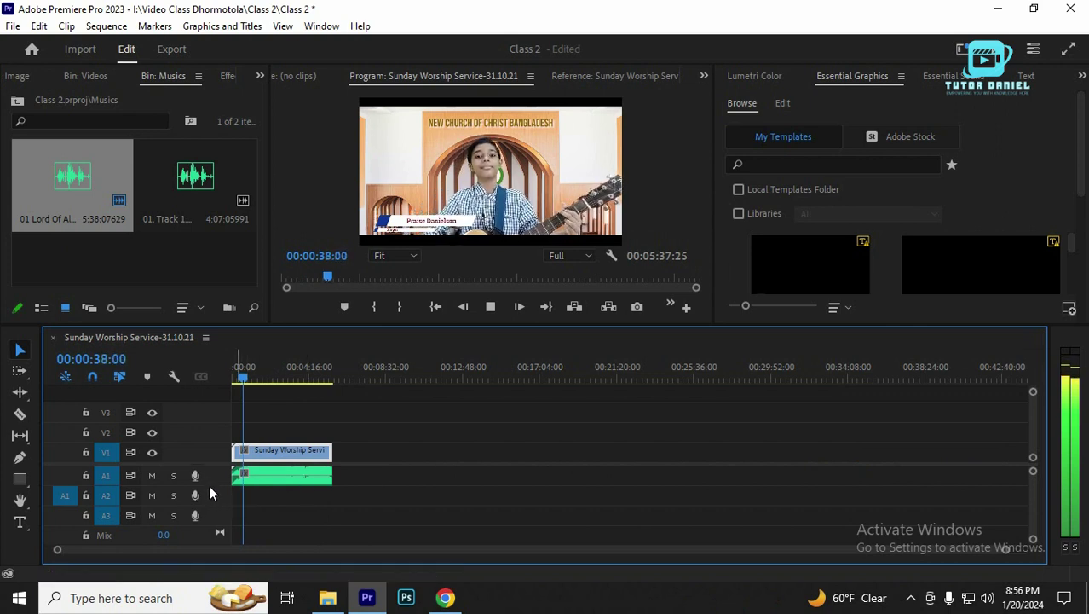
pyautogui.moveTo(215, 490); pyautogui.dragTo(217, 503)
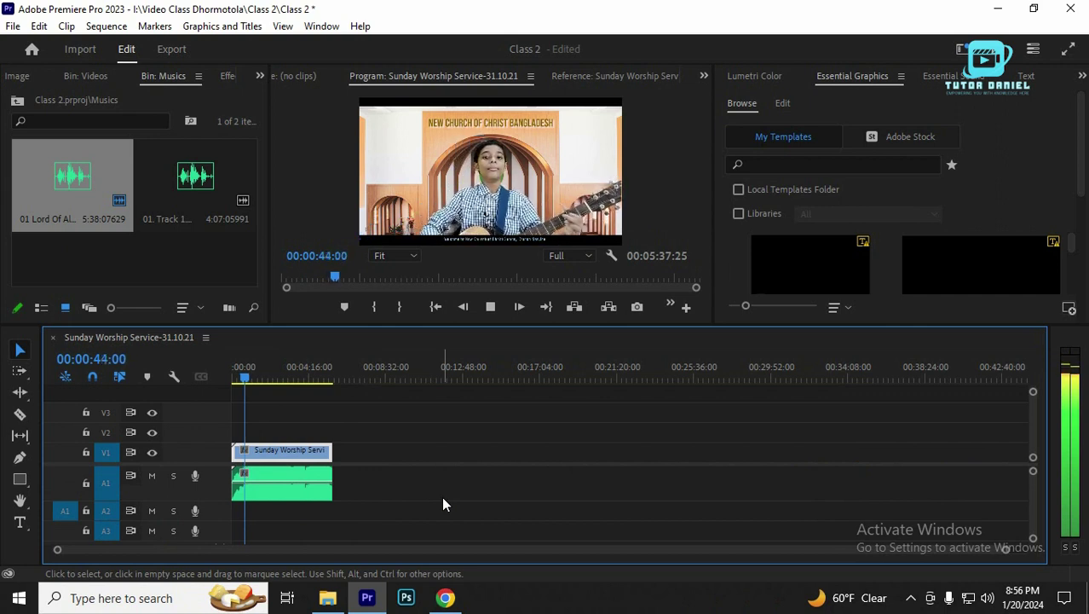
pyautogui.press('space')
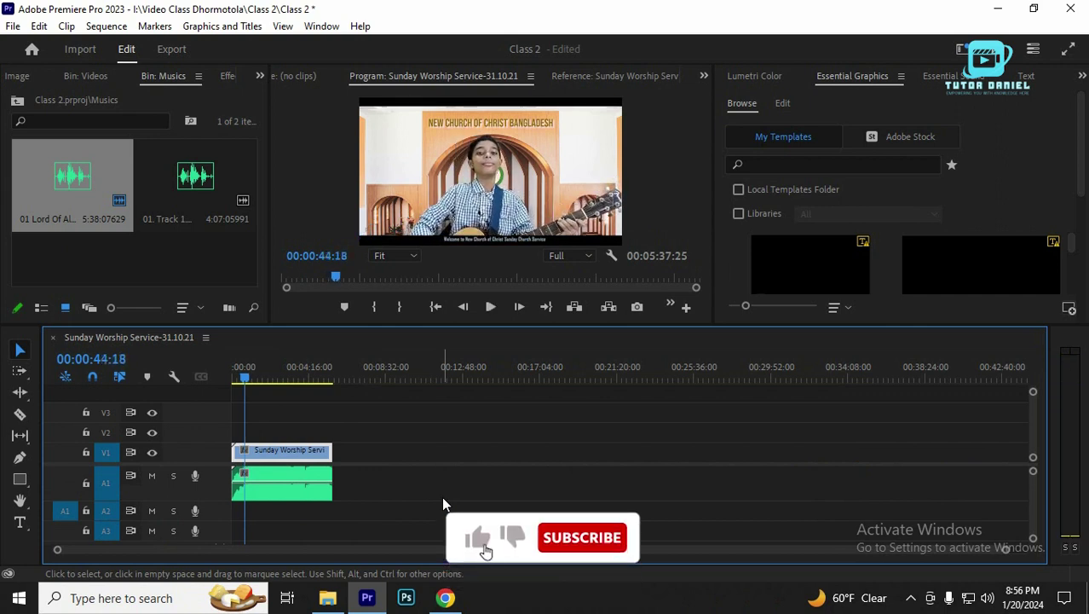